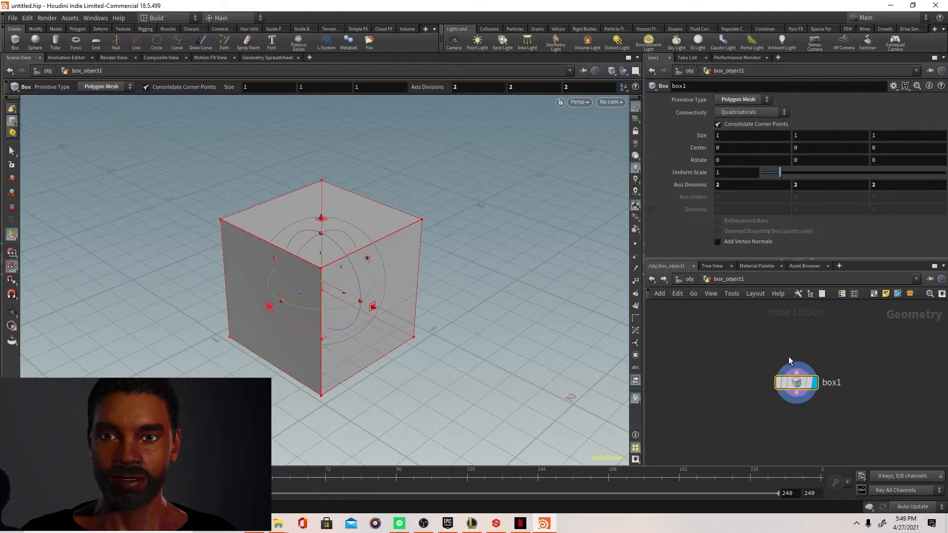
pyautogui.moveTo(798, 396); pyautogui.dragTo(796, 411)
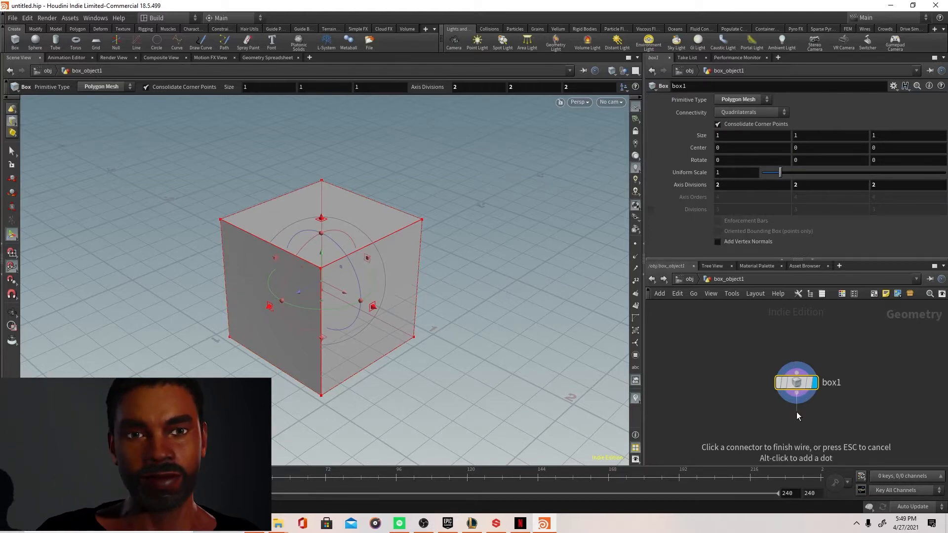
pyautogui.press('Tab')
pyautogui.write('tr')
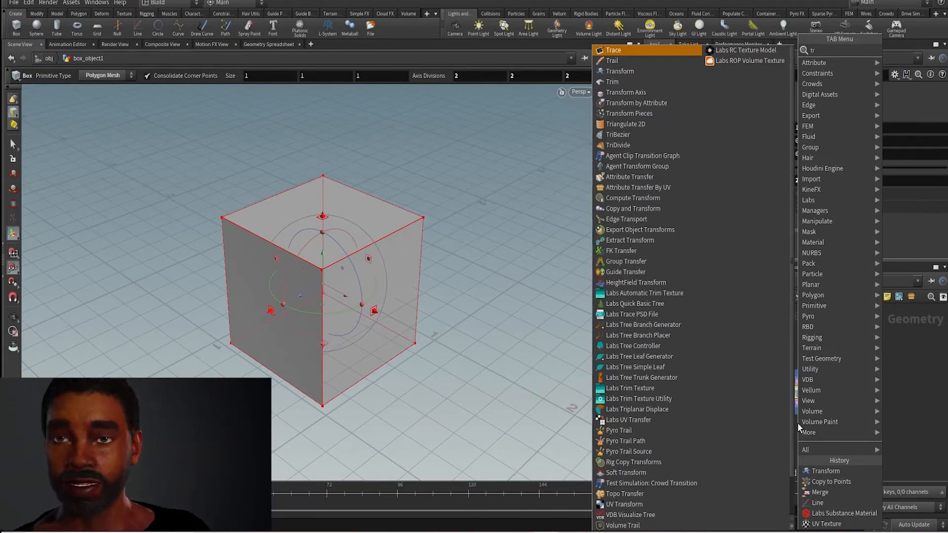
pyautogui.press('BackSpace')
pyautogui.press('BackSpace')
pyautogui.write('l')
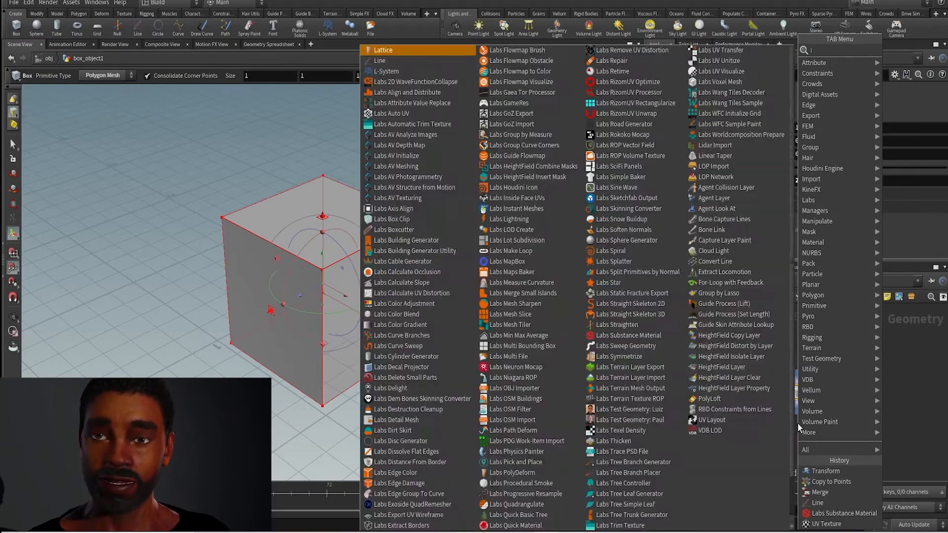
pyautogui.press('Escape')
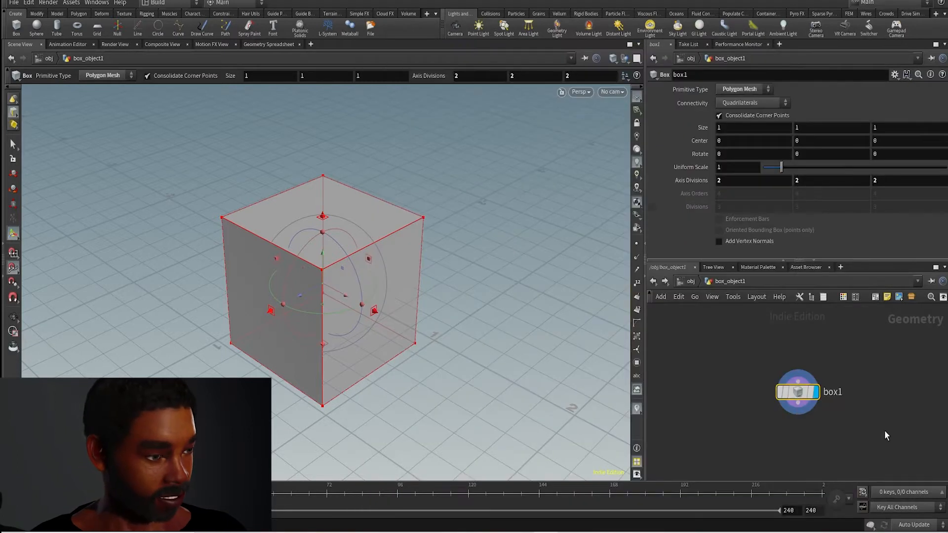
# Step: Add an unconnected Line node beside box1 in the geometry network
pyautogui.press('Tab')
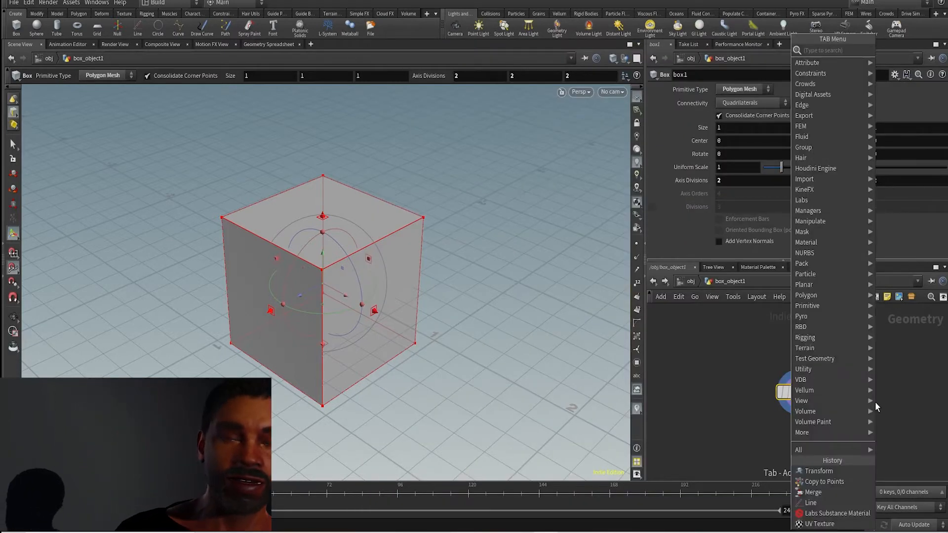
pyautogui.write('line')
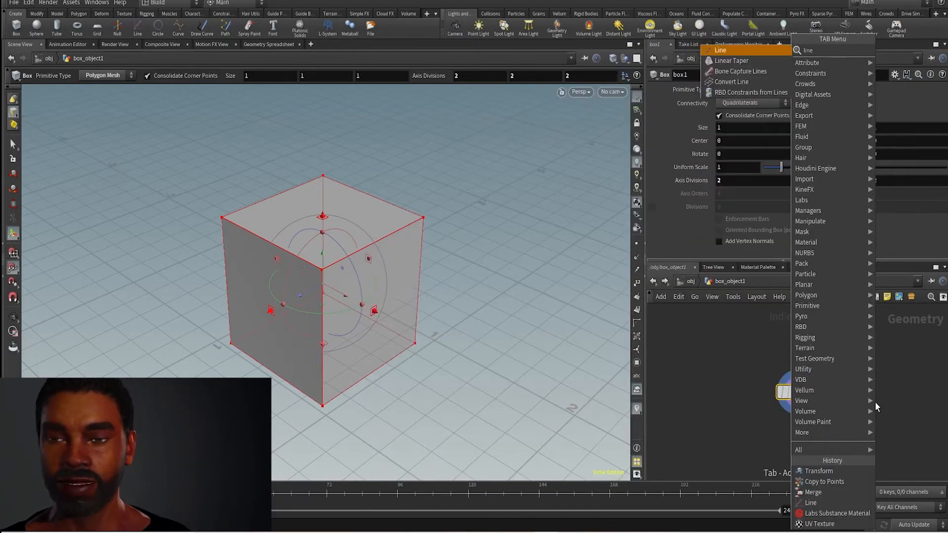
pyautogui.click(726, 50)
pyautogui.moveTo(798, 425); pyautogui.dragTo(885, 407)
# Step: Add a UV Texture node wired to the output of box1
pyautogui.moveTo(798, 395); pyautogui.dragTo(789, 394)
pyautogui.click(789, 416)
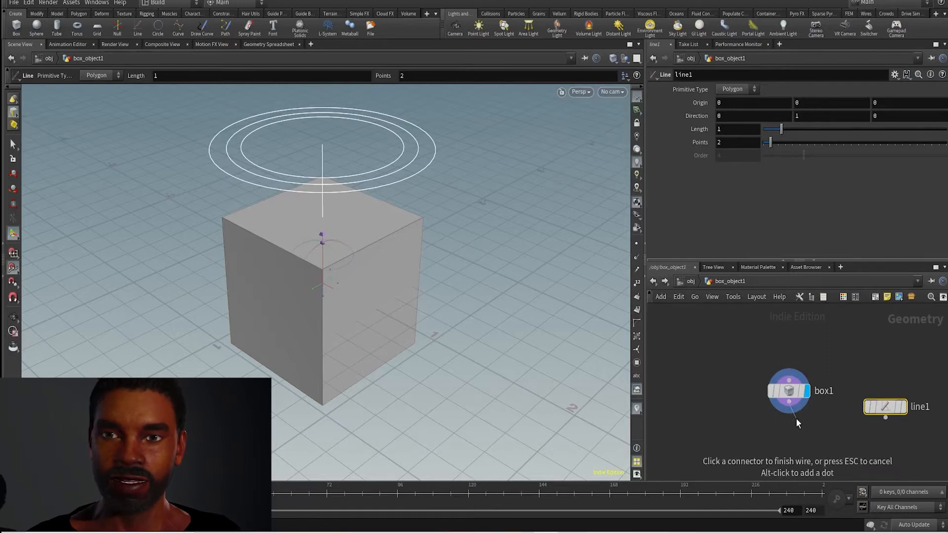
pyautogui.press('Tab')
pyautogui.write('uv')
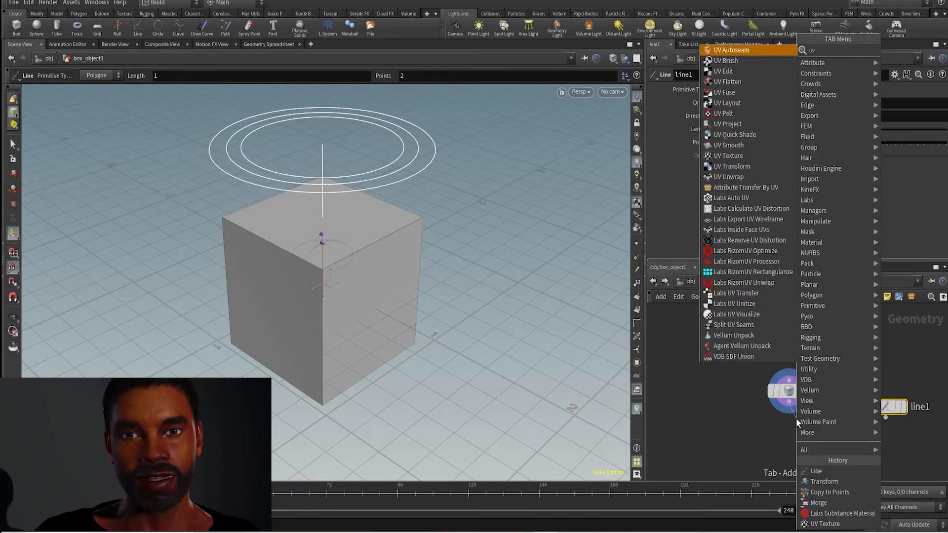
pyautogui.click(738, 156)
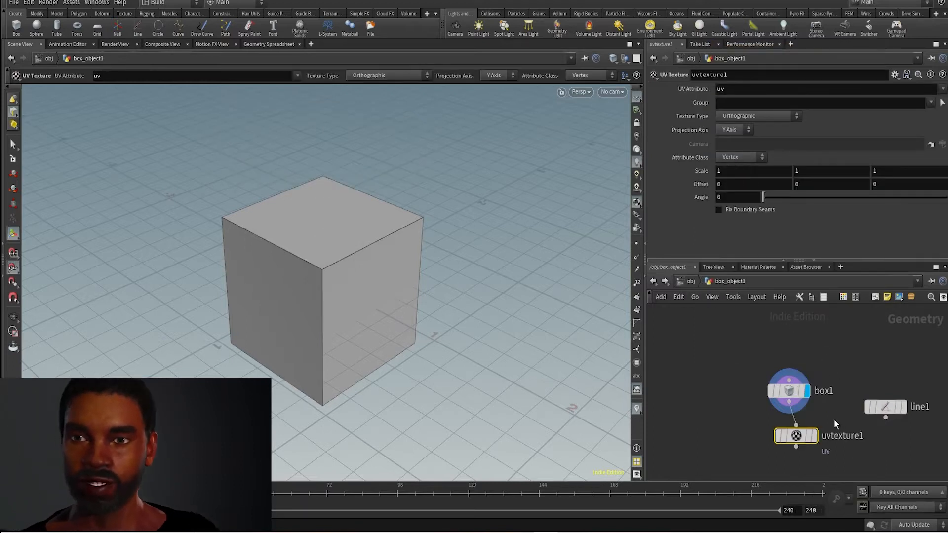
# Step: Add a Labs Substance Material node wired to the output of the UV Texture node
pyautogui.click(796, 446)
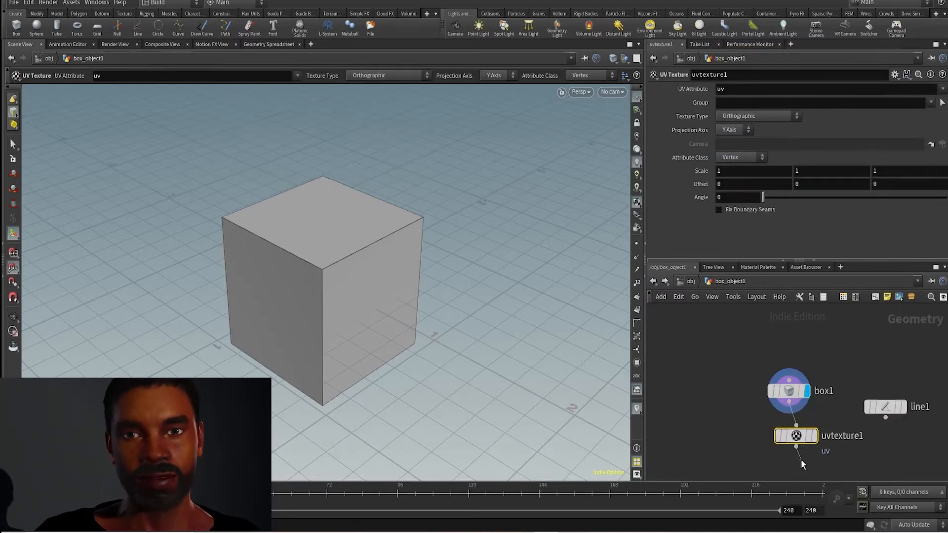
pyautogui.press('Tab')
pyautogui.write('sub')
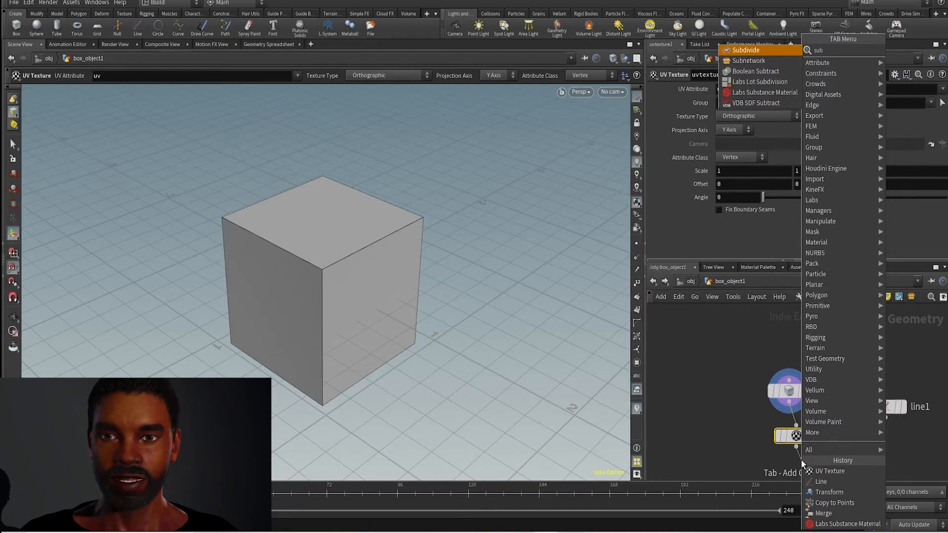
pyautogui.click(765, 92)
pyautogui.moveTo(865, 451); pyautogui.dragTo(855, 418, button='middle')
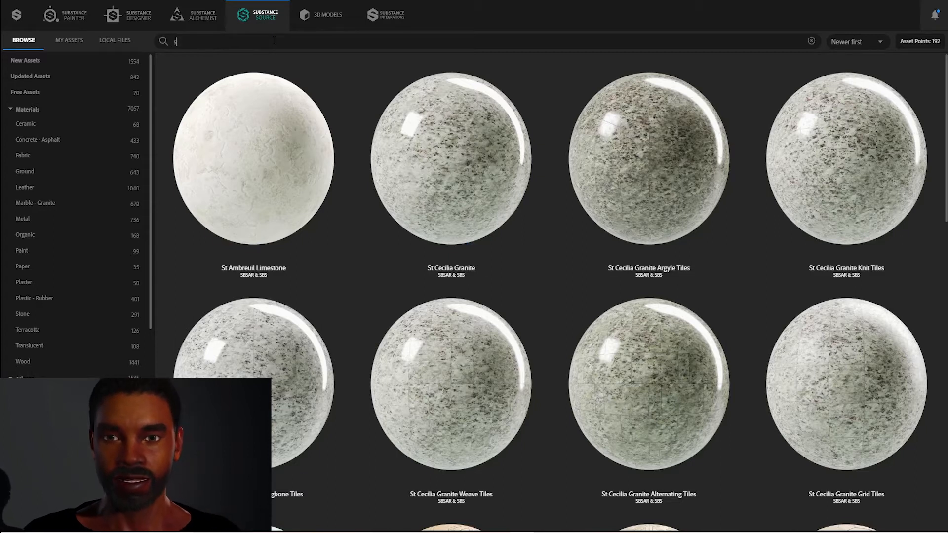
# Step: In Substance Source, search for "stylized wall", download the Stylized Inca Temple Wall material and check its file in the Downloads folder
pyautogui.write('tyl')
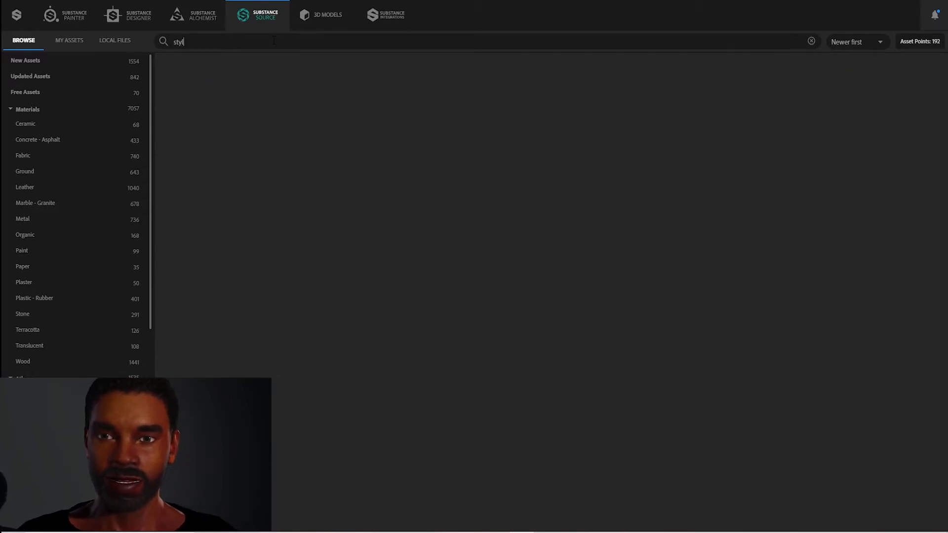
pyautogui.write('ized wall')
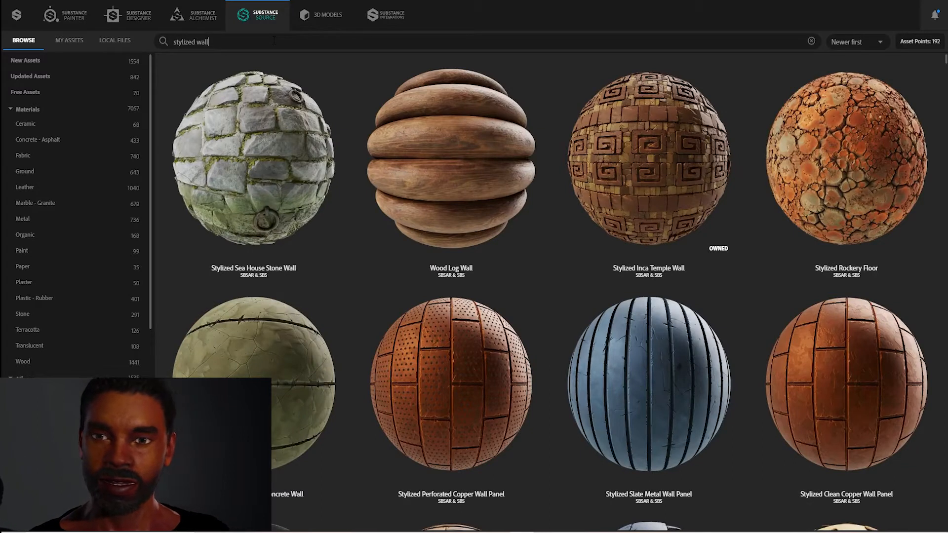
pyautogui.moveTo(657, 178)
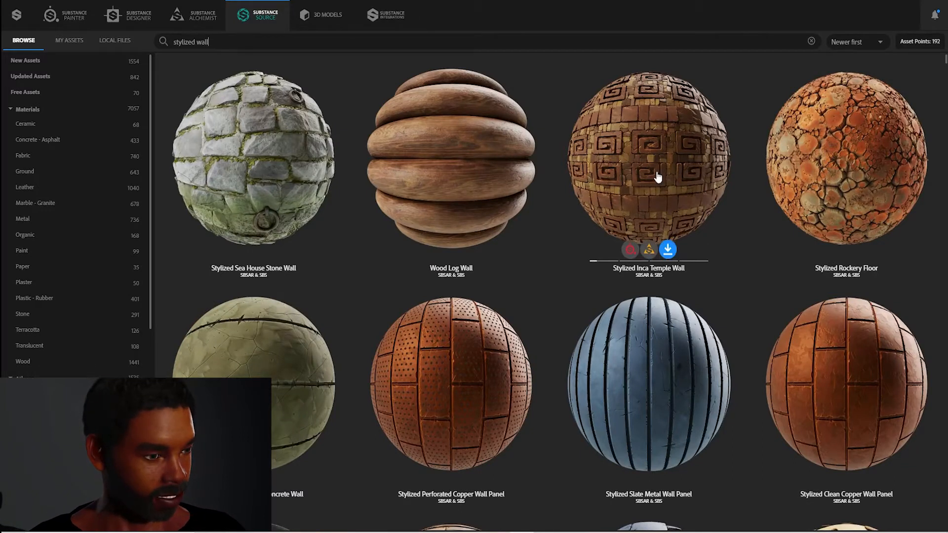
pyautogui.click(668, 250)
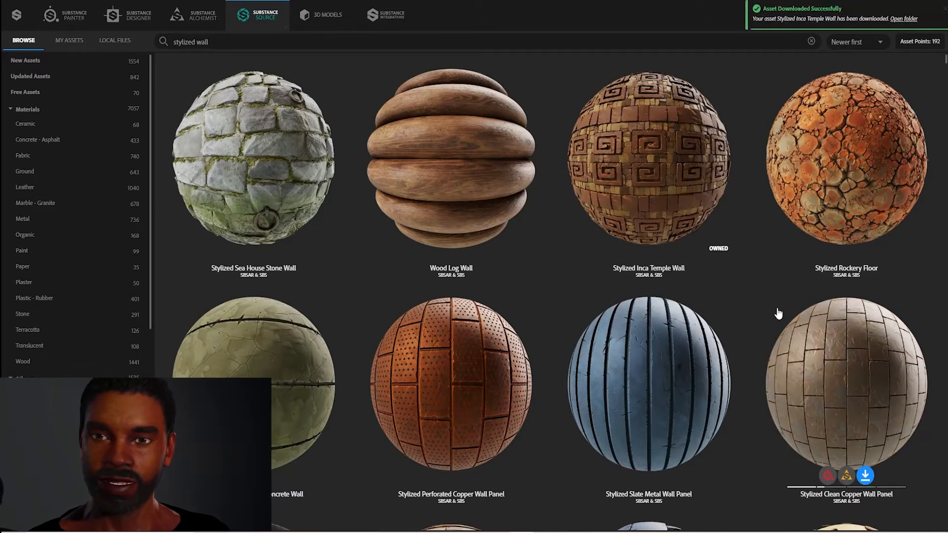
pyautogui.click(901, 19)
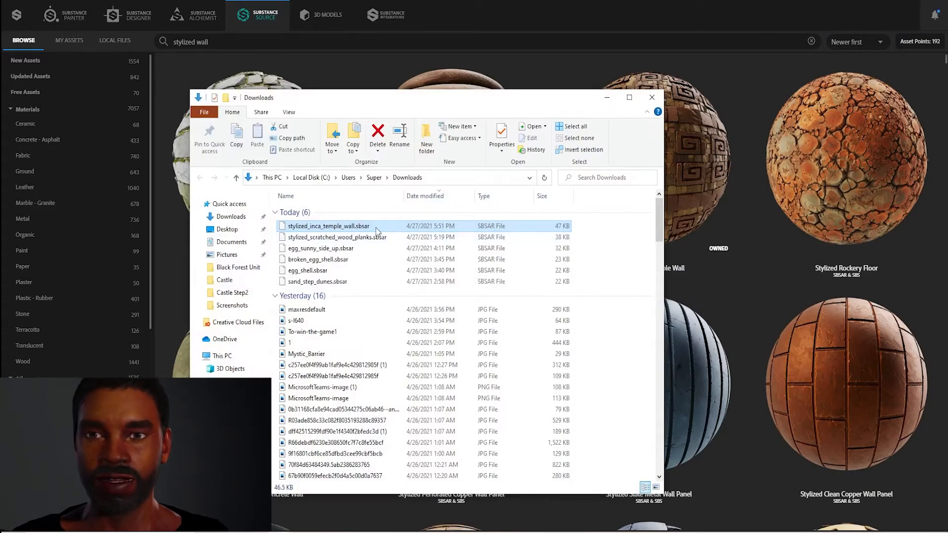
pyautogui.click(607, 97)
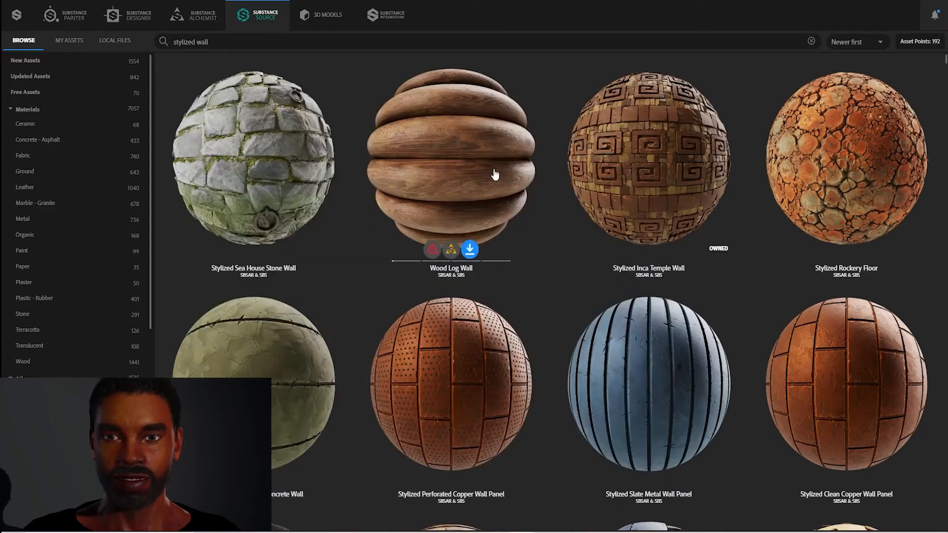
# Step: Browse the stylized materials, download Stylized Bricks and open the folder containing its file
pyautogui.scroll(-2, 531, 202)
pyautogui.scroll(-2, 538, 208)
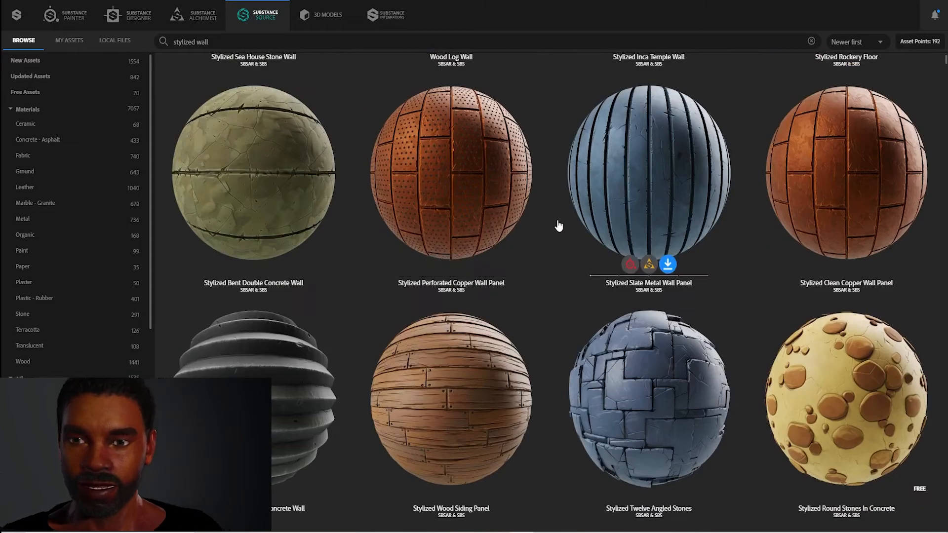
pyautogui.scroll(-1, 568, 238)
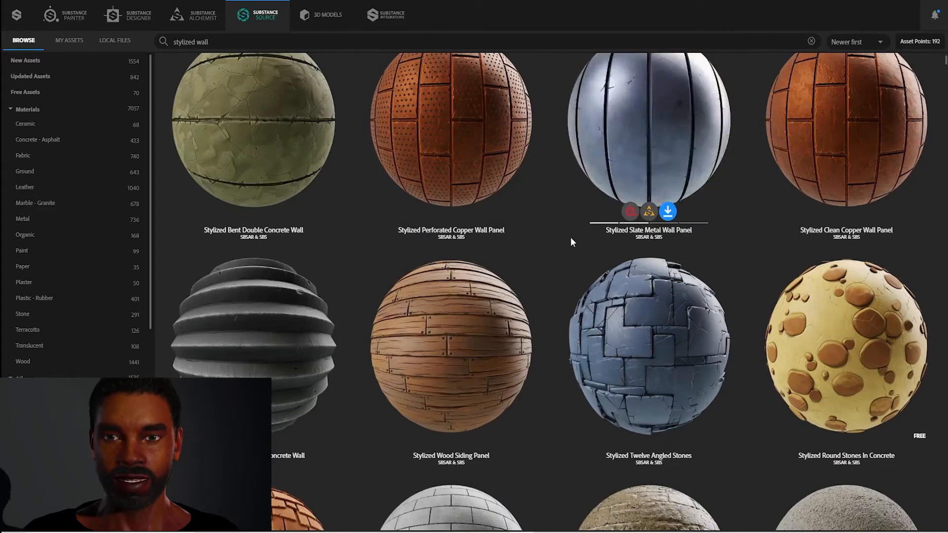
pyautogui.scroll(-3, 570, 238)
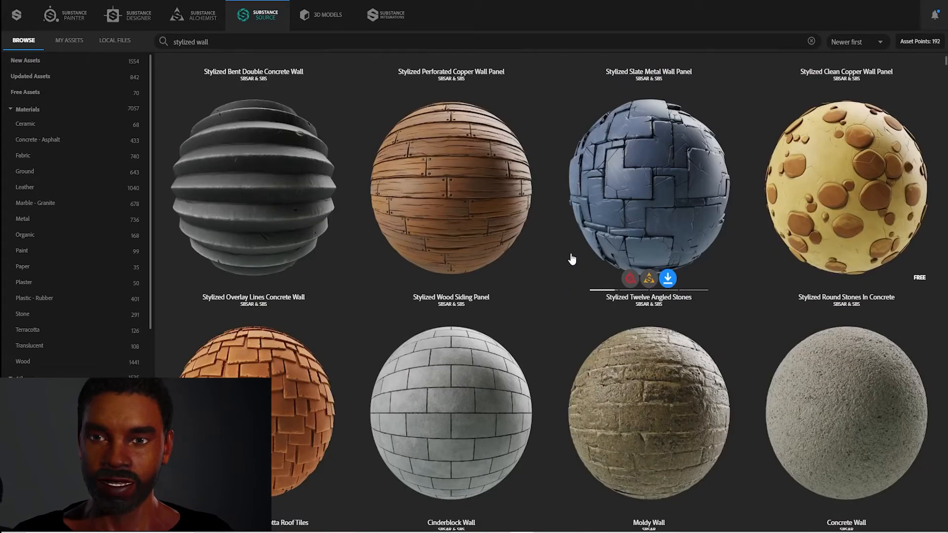
pyautogui.scroll(-7, 571, 249)
pyautogui.scroll(12, 572, 262)
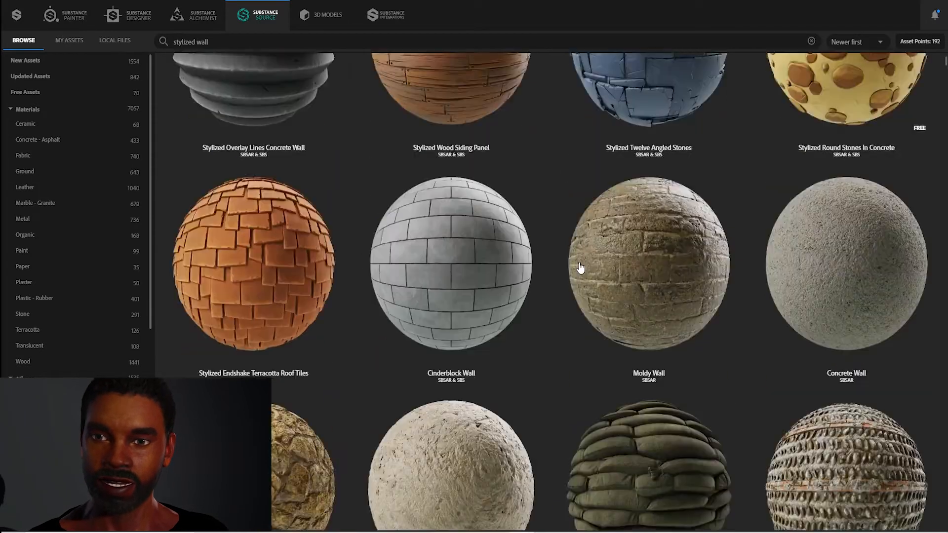
pyautogui.scroll(2, 580, 268)
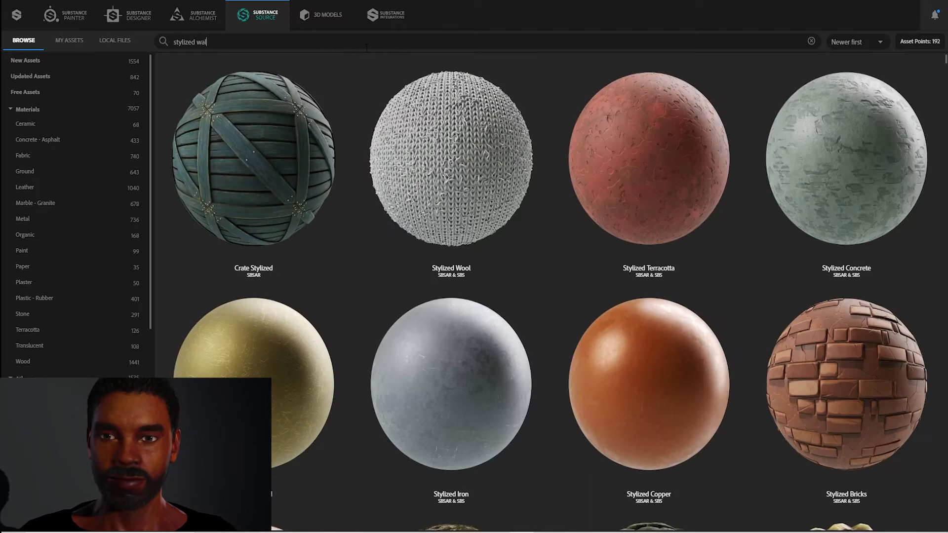
pyautogui.moveTo(870, 401)
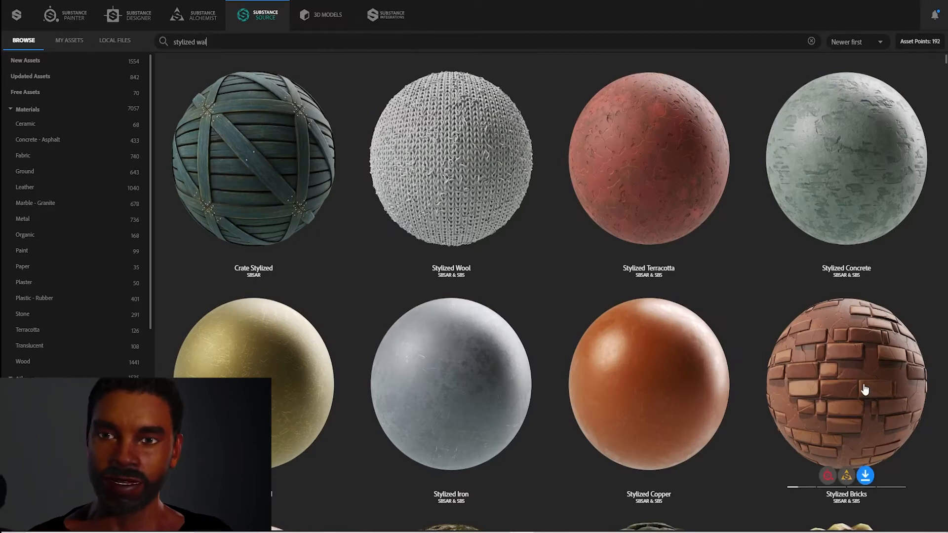
pyautogui.click(863, 390)
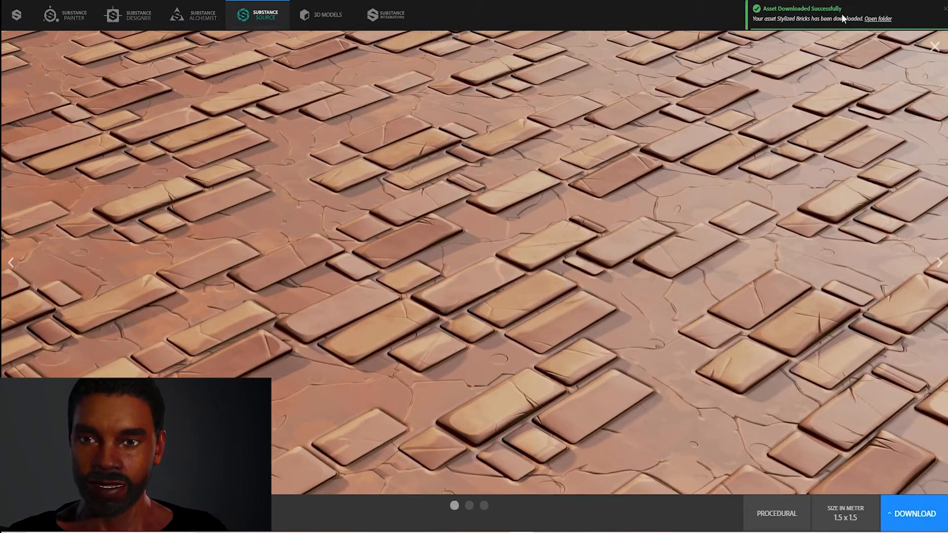
pyautogui.click(883, 20)
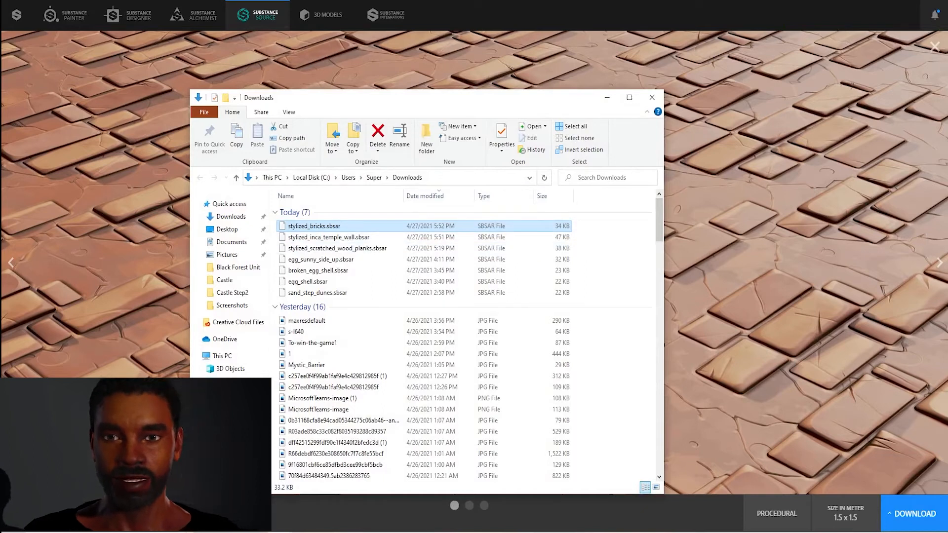
# Step: Switch back to Houdini, load stylized_inca_temple_wall.sbsar from Downloads as the Labs Substance Material's file path and display that node
pyautogui.click(889, 1)
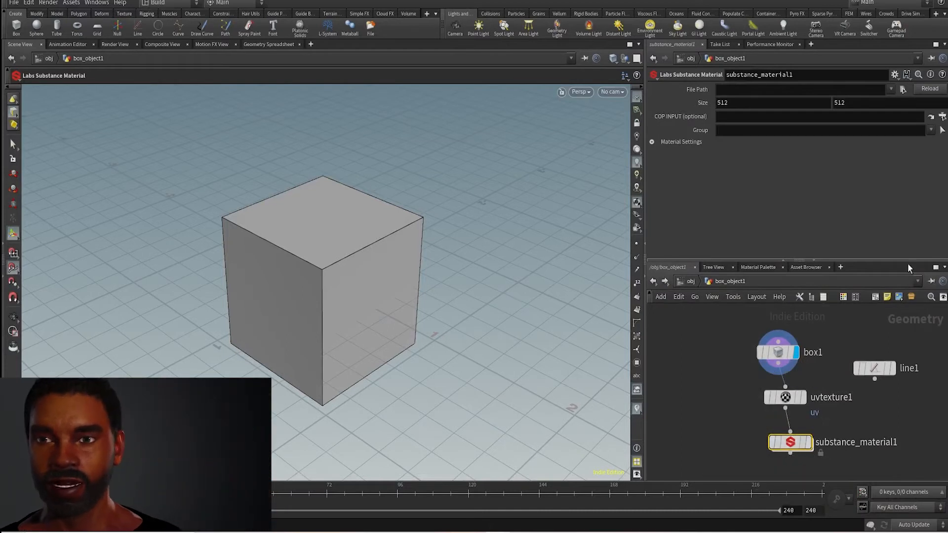
pyautogui.click(661, 414)
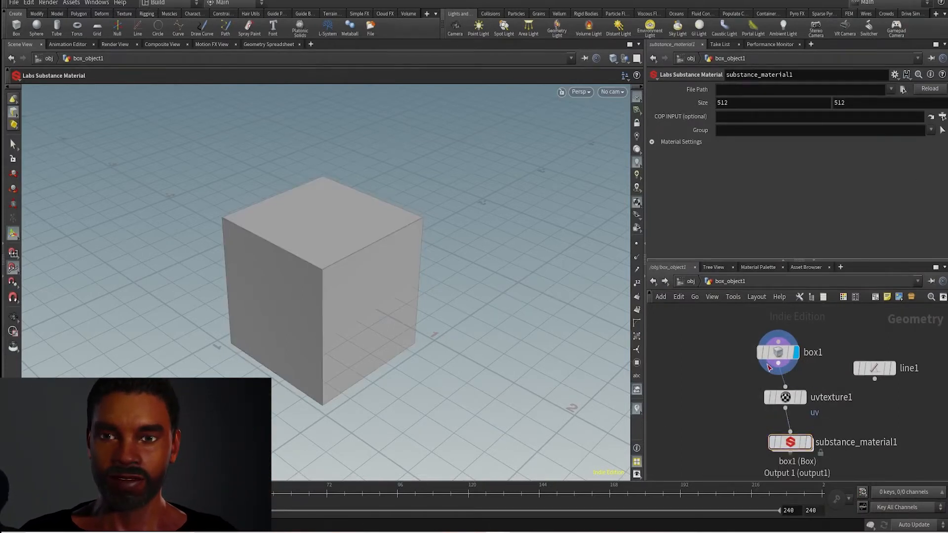
pyautogui.click(288, 531)
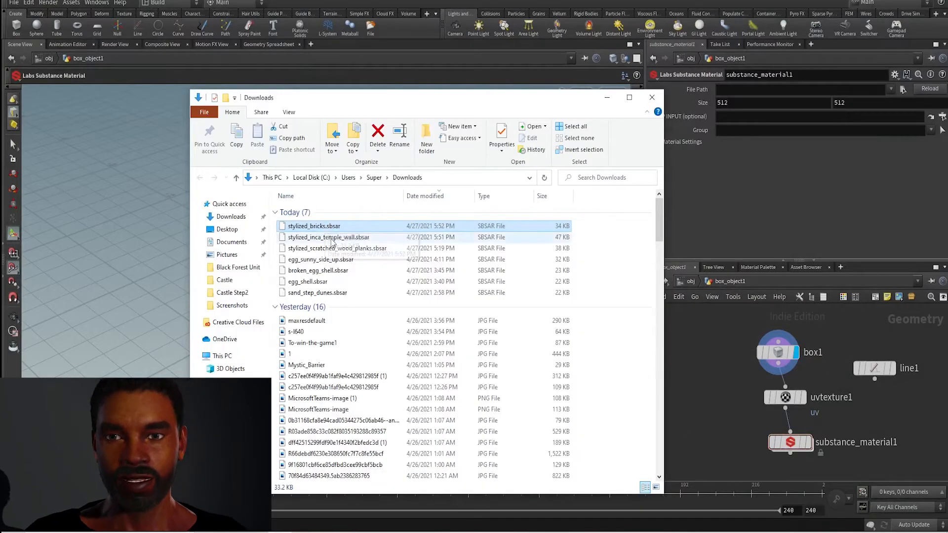
pyautogui.moveTo(335, 237); pyautogui.dragTo(816, 88)
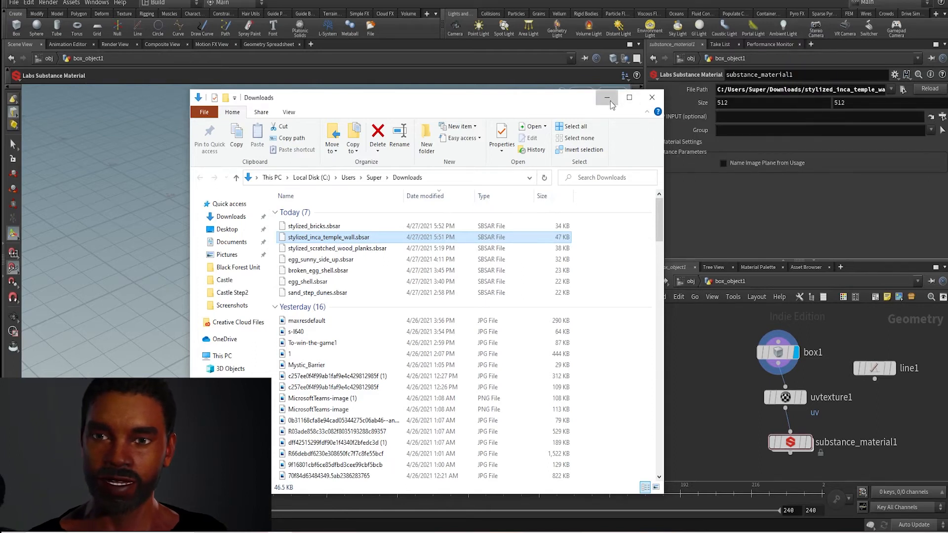
pyautogui.click(648, 98)
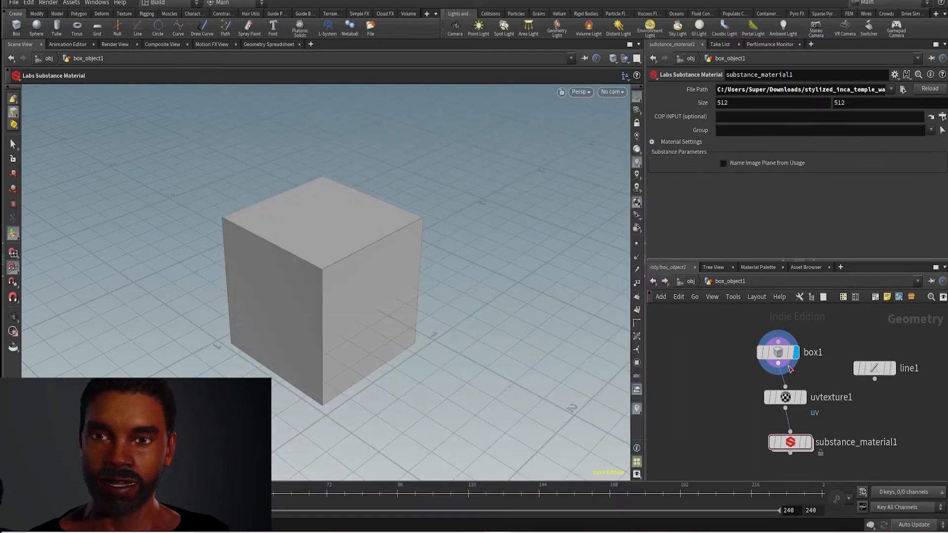
pyautogui.click(809, 445)
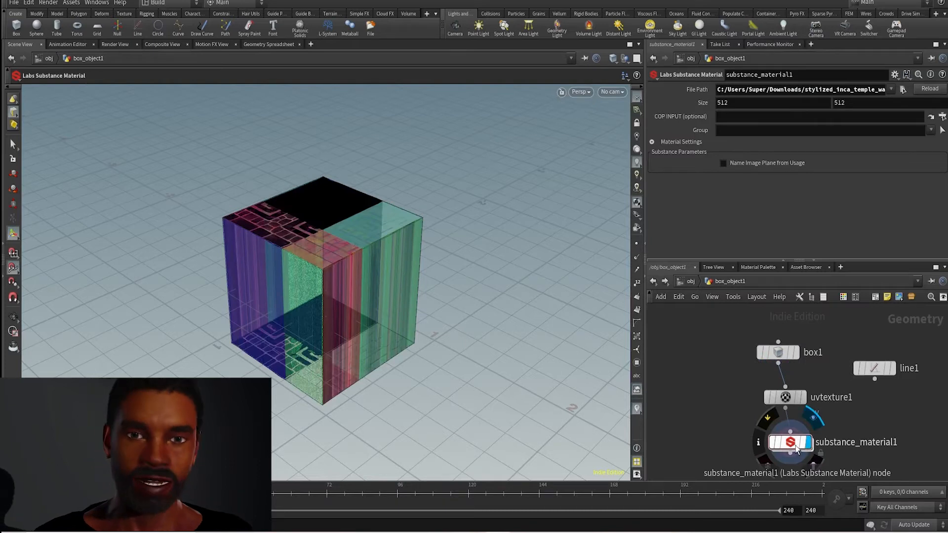
# Step: Inside the Labs Substance Material's copnet, check the substance archive node's warning, reload its file and return to the box_object1 network
pyautogui.doubleClick(794, 444)
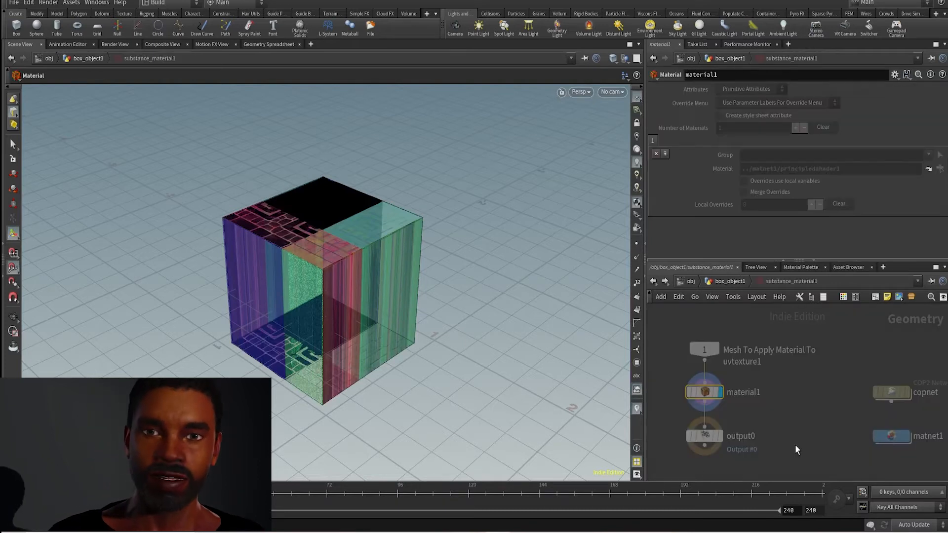
pyautogui.doubleClick(893, 393)
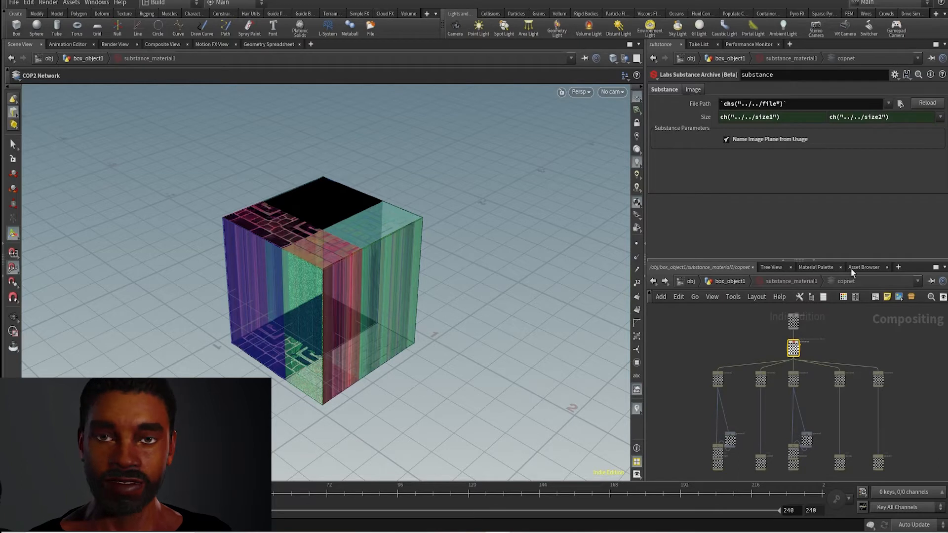
pyautogui.scroll(2, 815, 372)
pyautogui.scroll(2, 794, 338)
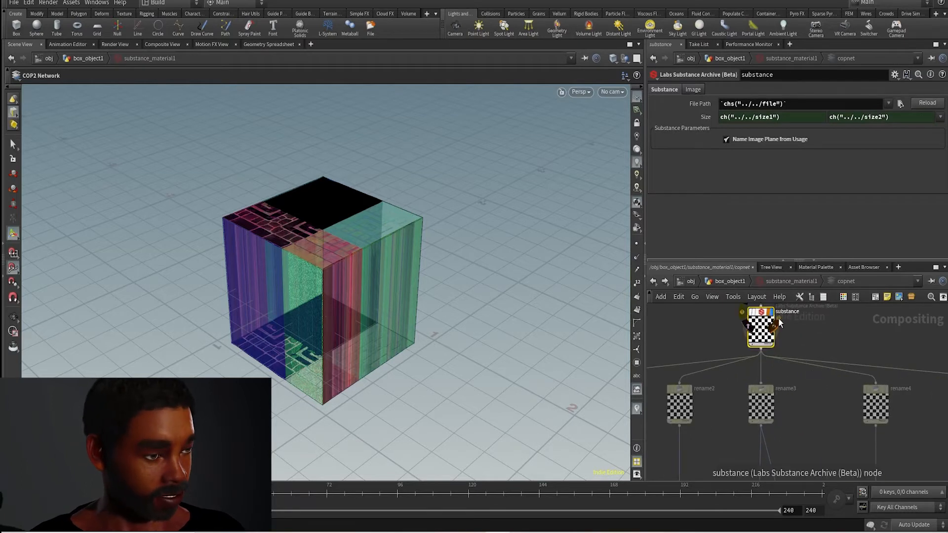
pyautogui.click(742, 312)
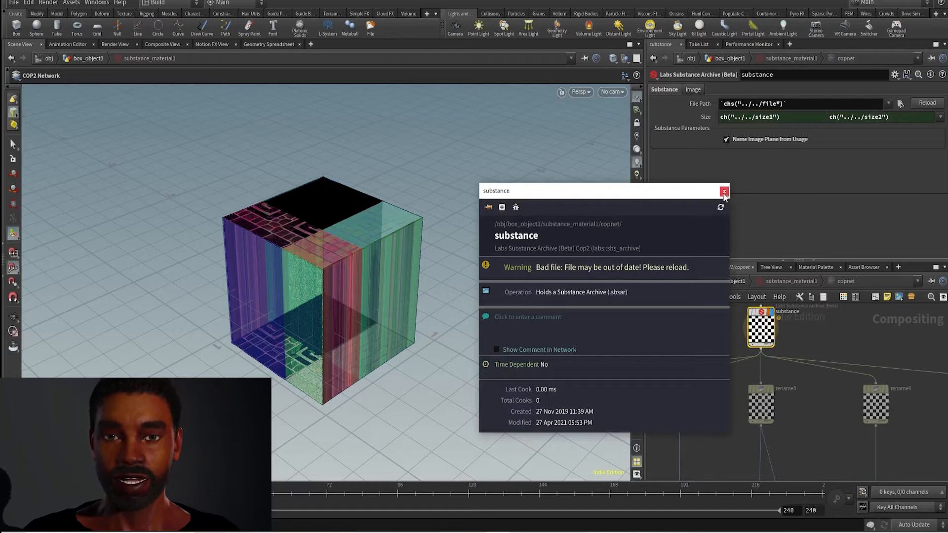
pyautogui.click(922, 104)
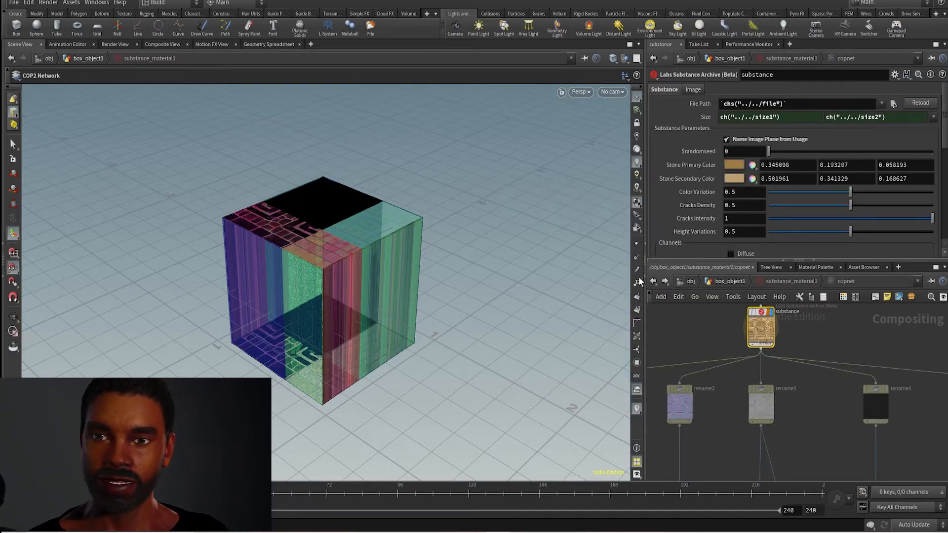
pyautogui.click(658, 285)
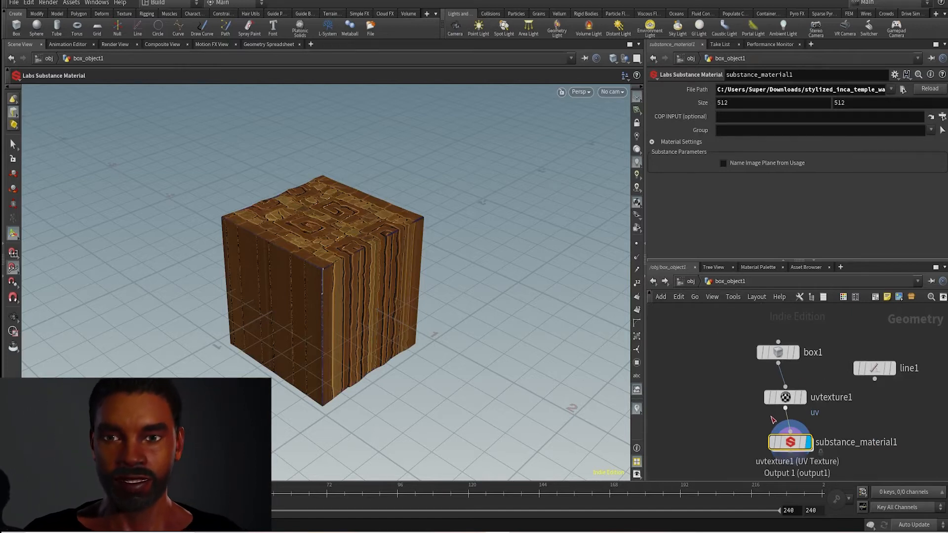
# Step: Add a Transform node below the Labs Substance Material, wire the material's output into it and display it
pyautogui.scroll(-2, 842, 430)
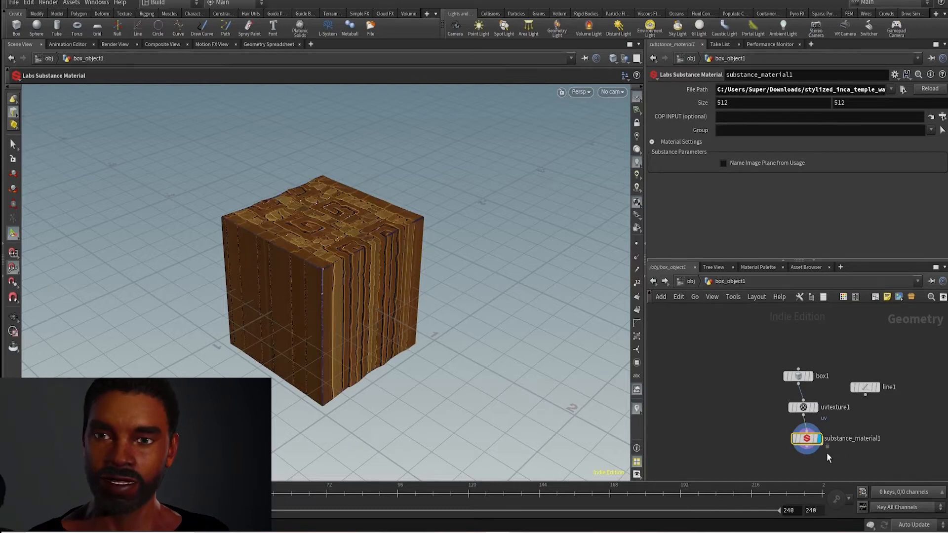
pyautogui.press('Tab')
pyautogui.write('tra')
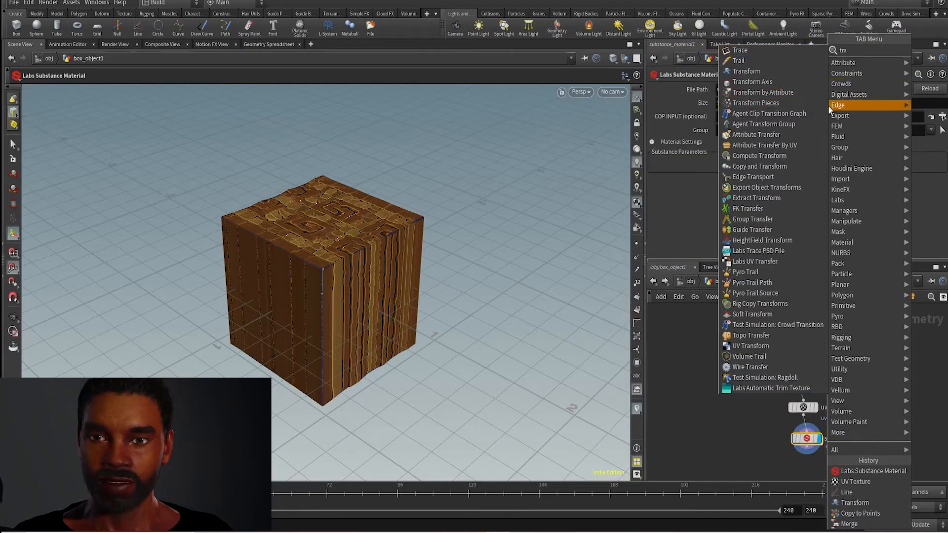
pyautogui.click(796, 72)
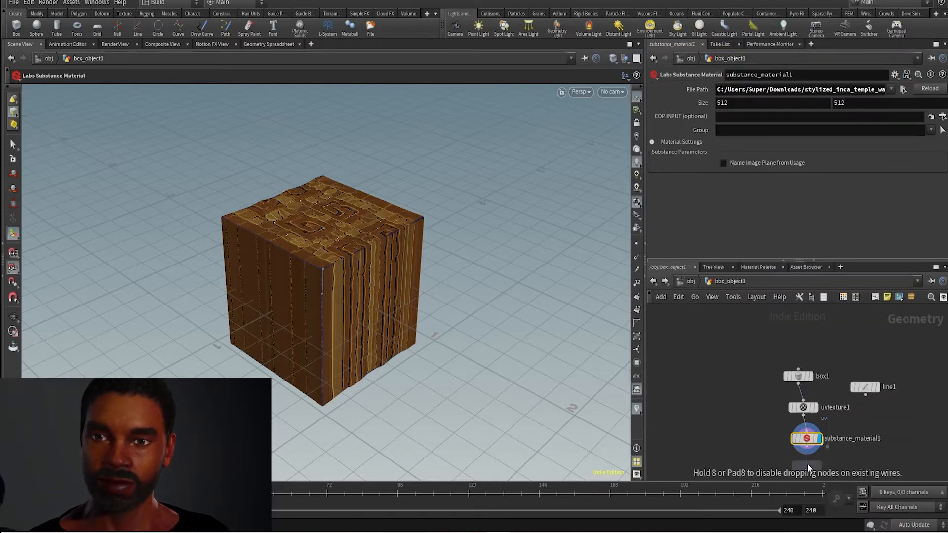
pyautogui.click(807, 469)
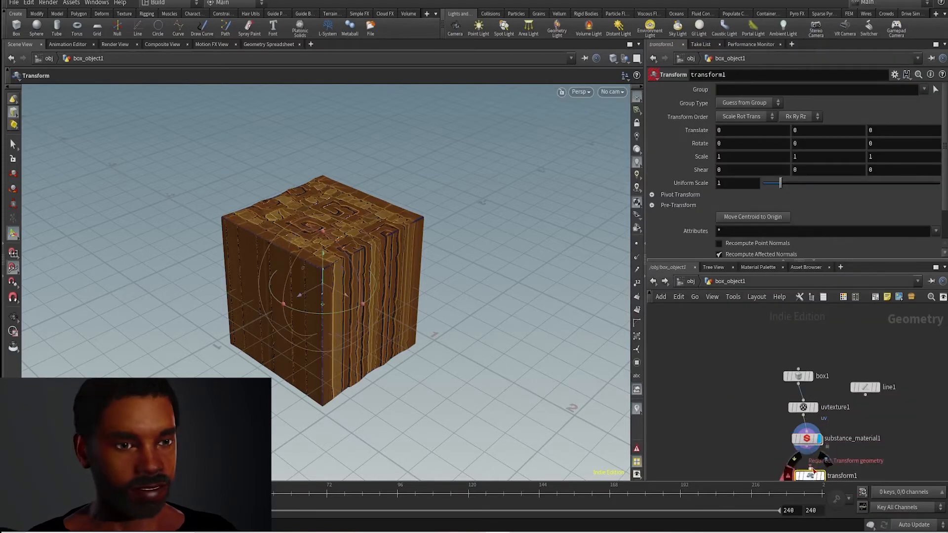
pyautogui.click(811, 475)
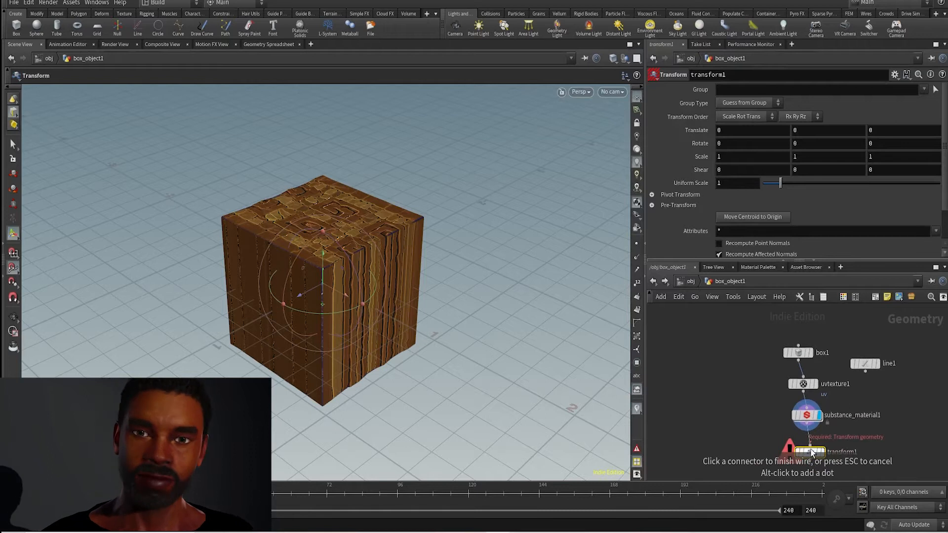
pyautogui.click(806, 424)
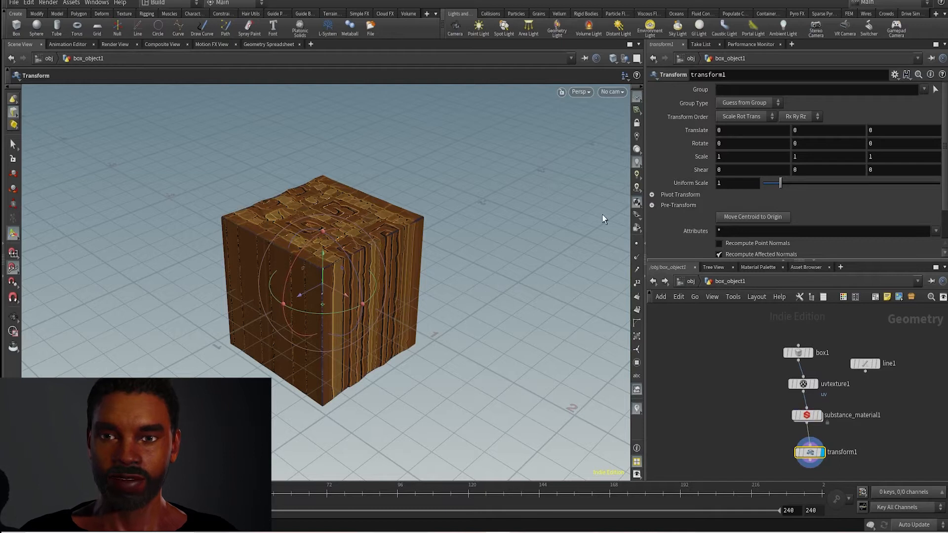
# Step: Set the Transform node's X rotation to 90 and its Y scale to 0.27 to make a thin upright wall panel
pyautogui.click(760, 143)
pyautogui.write('90')
pyautogui.press('Return')
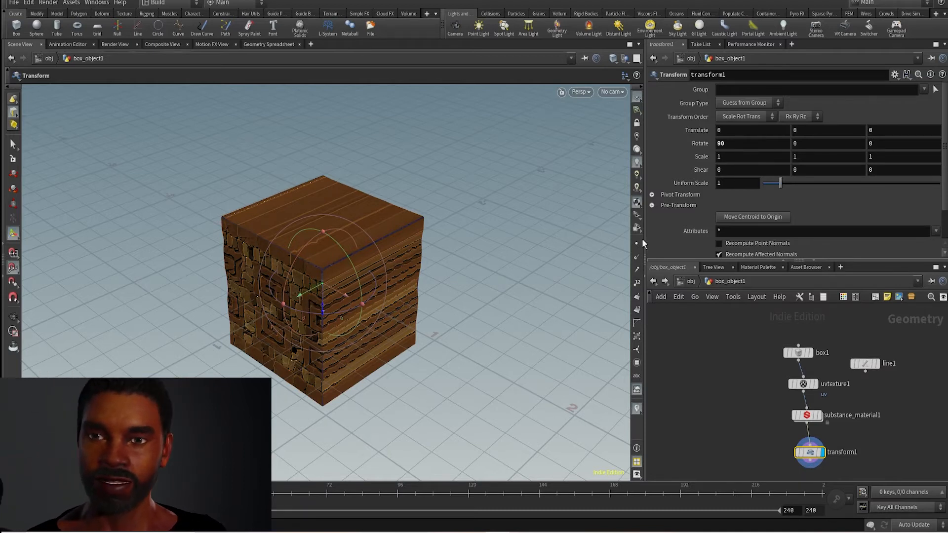
pyautogui.moveTo(814, 155); pyautogui.dragTo(662, 219, button='middle')
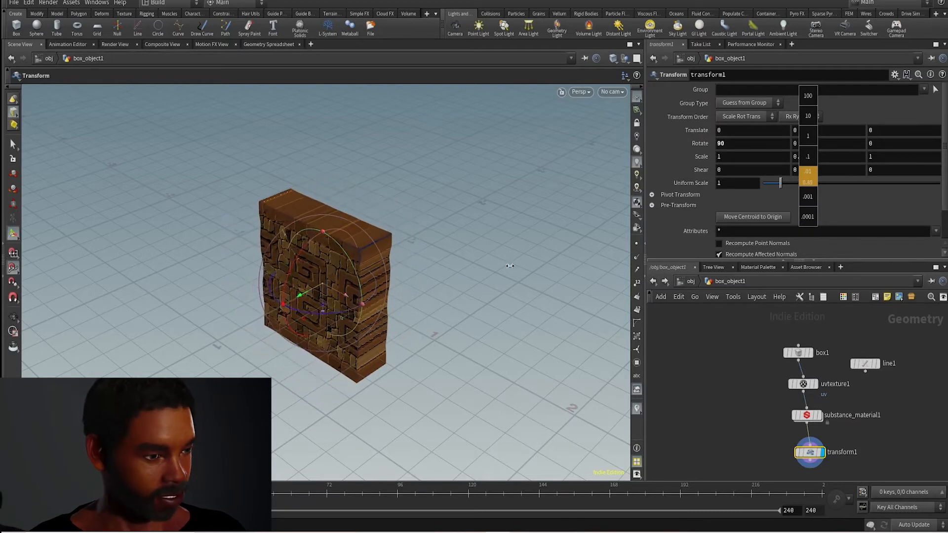
pyautogui.moveTo(496, 269); pyautogui.dragTo(495, 269, button='middle')
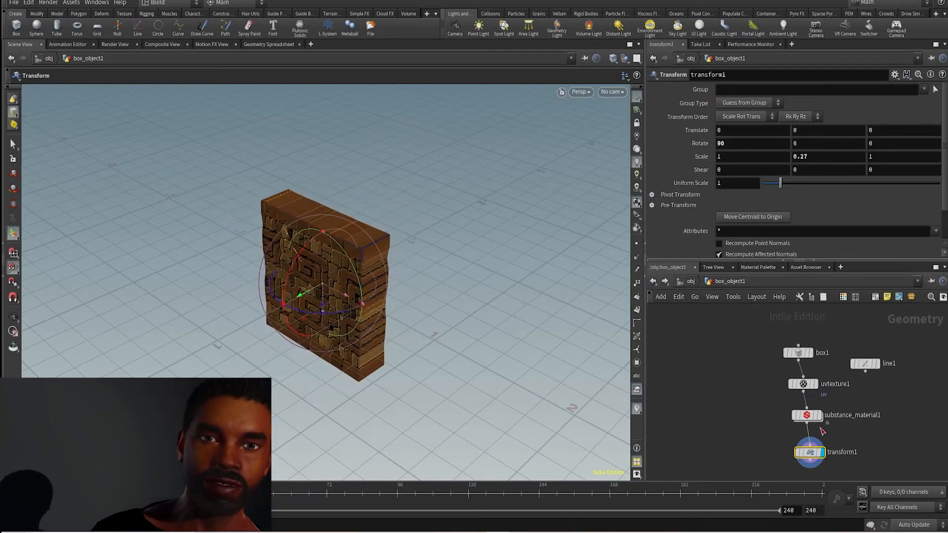
pyautogui.keyDown('alt'); pyautogui.moveTo(508, 302); pyautogui.dragTo(561, 274); pyautogui.keyUp('alt')
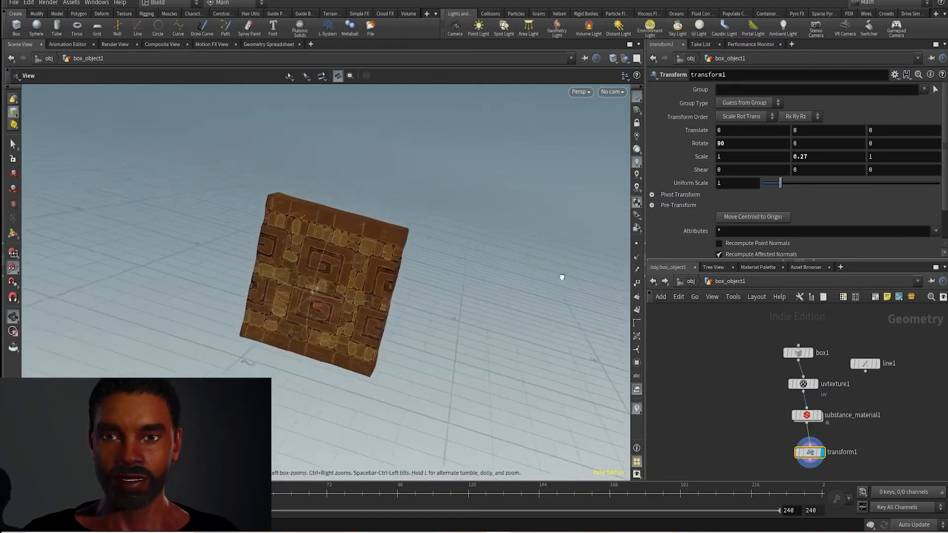
pyautogui.press('Return')
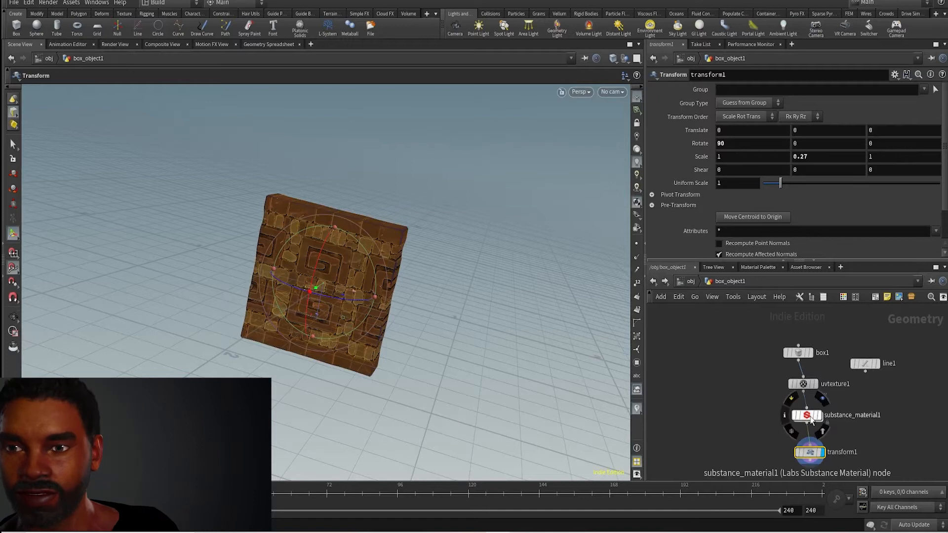
# Step: Change the UV Texture node's texture type to Face
pyautogui.click(803, 384)
pyautogui.click(747, 117)
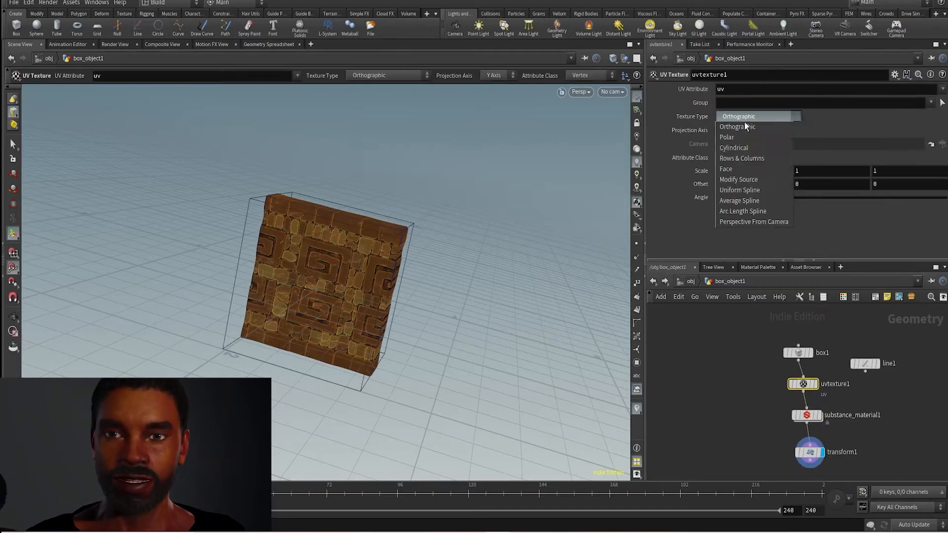
pyautogui.click(730, 170)
pyautogui.press('Escape')
pyautogui.moveTo(455, 282); pyautogui.dragTo(602, 321)
pyautogui.press('Return')
# Step: Move the Line node slightly away from the box chain and add a Copy to Points node below the network
pyautogui.moveTo(874, 367); pyautogui.dragTo(895, 379)
pyautogui.moveTo(896, 375)
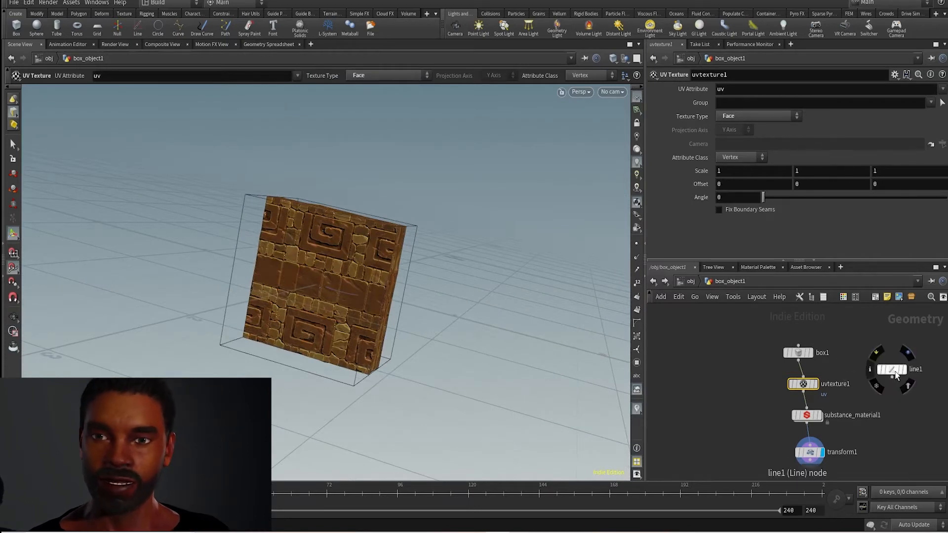
pyautogui.click(892, 373)
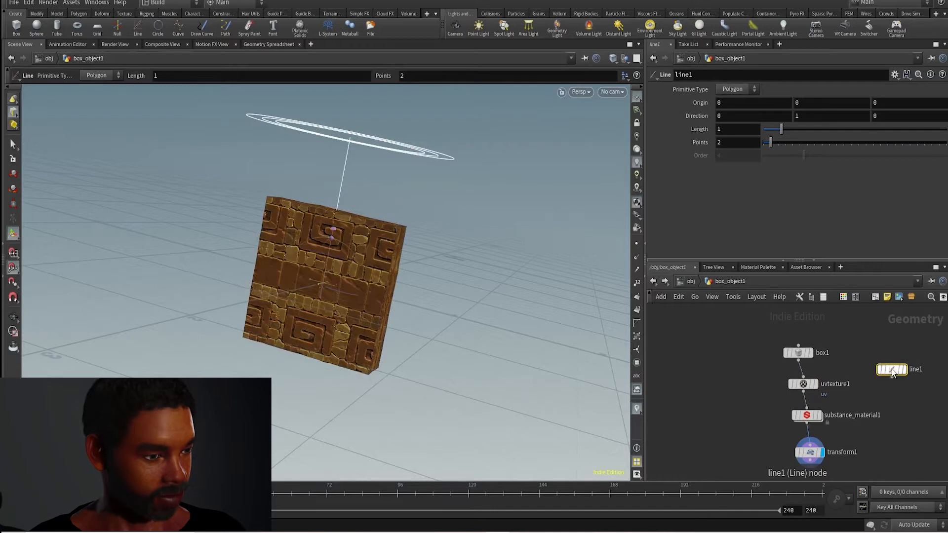
pyautogui.press('Escape')
pyautogui.moveTo(338, 218); pyautogui.dragTo(313, 234)
pyautogui.press('Return')
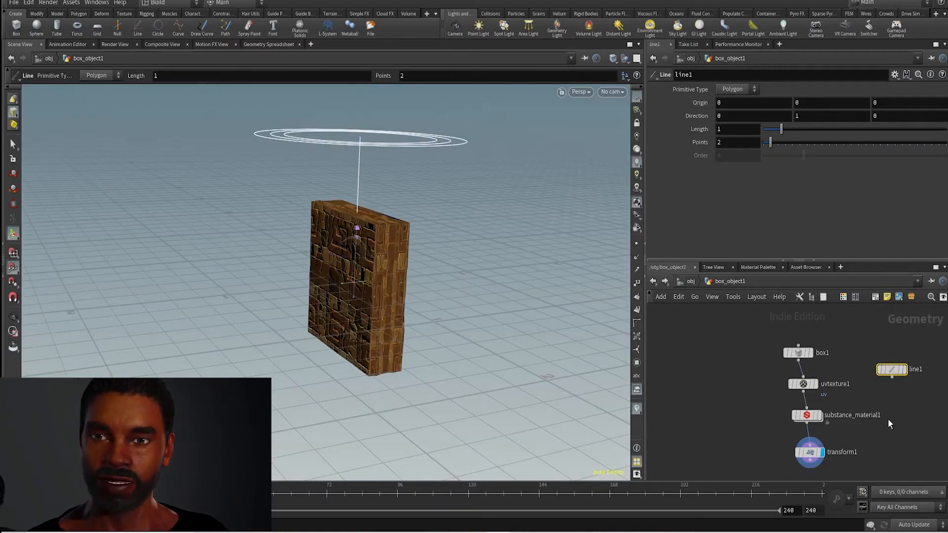
pyautogui.moveTo(889, 419); pyautogui.dragTo(853, 374, button='middle')
pyautogui.press('Tab')
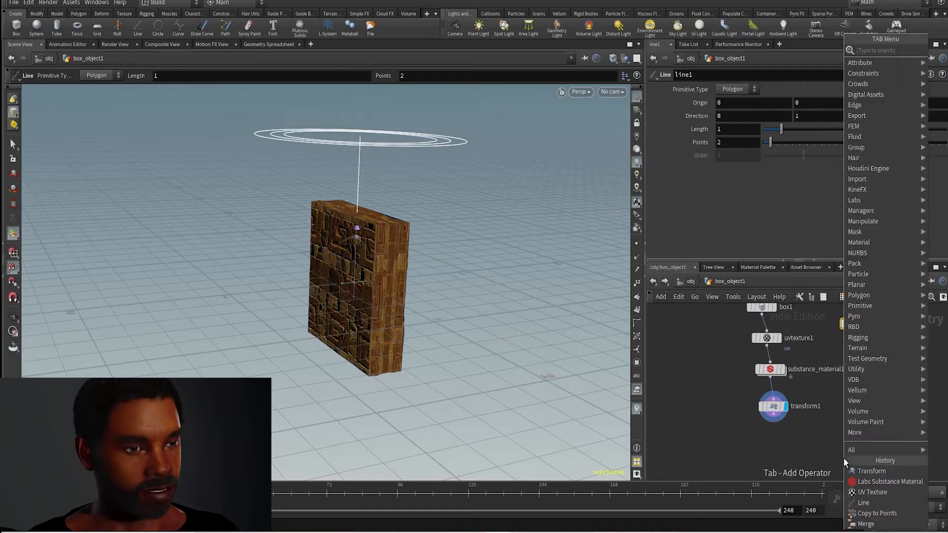
pyautogui.moveTo(846, 450)
pyautogui.write('cop')
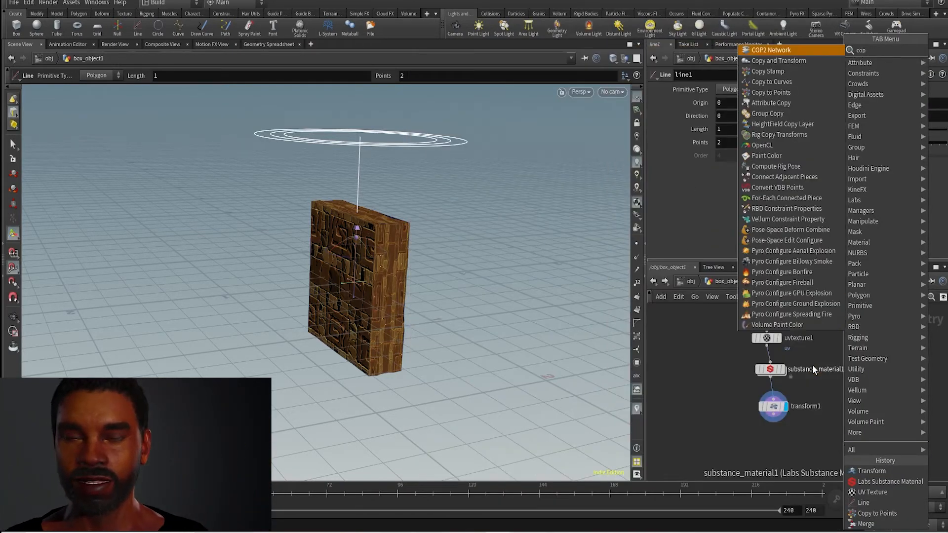
pyautogui.write('y')
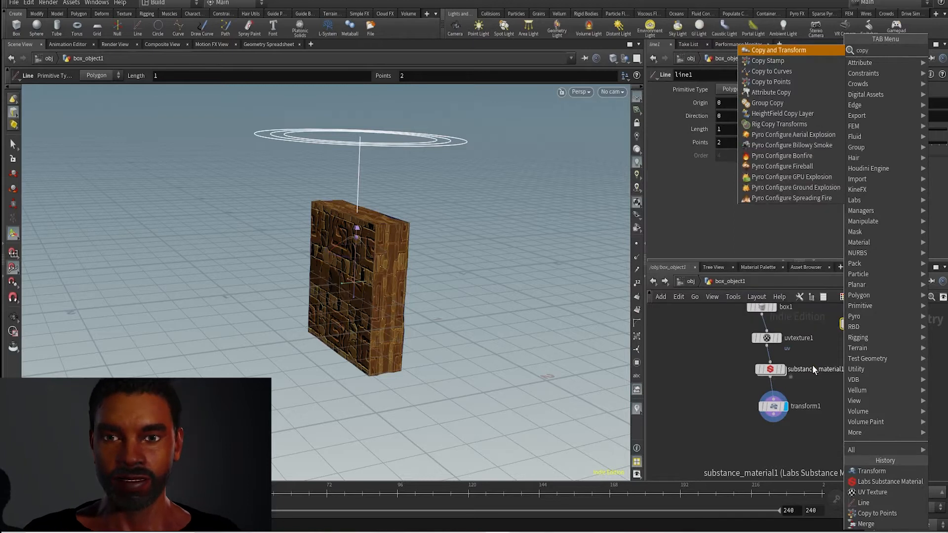
pyautogui.click(785, 82)
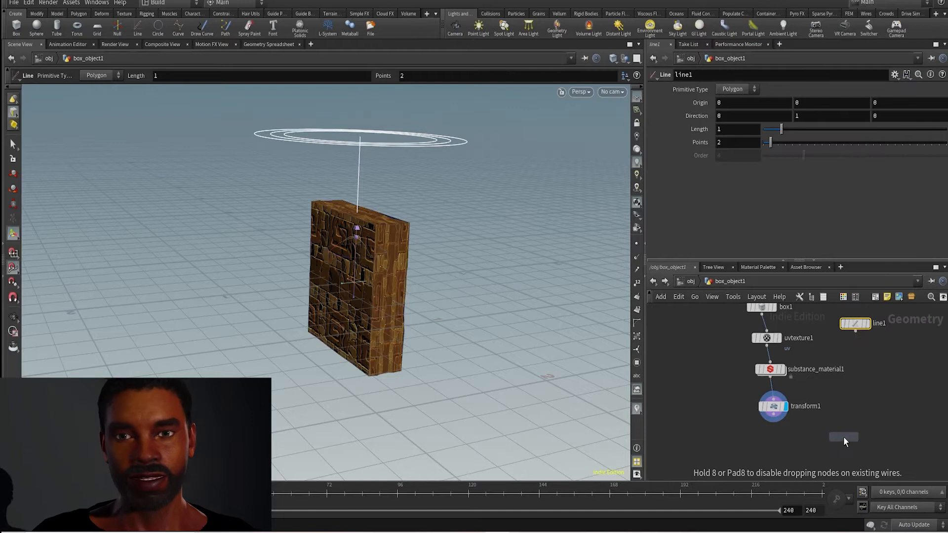
pyautogui.click(843, 436)
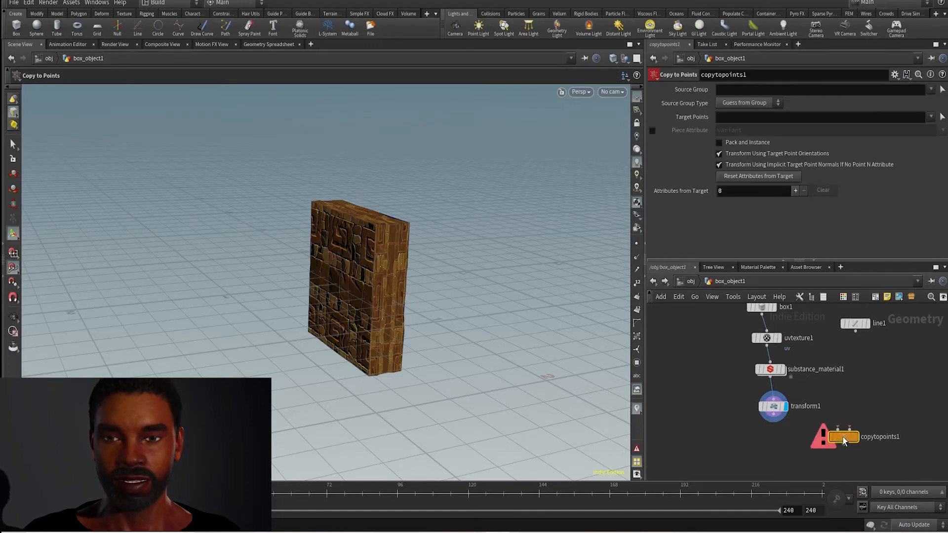
# Step: Wire the Transform into Copy to Points' first input and the Line into its second, and display the Copy to Points result
pyautogui.click(772, 419)
pyautogui.click(835, 428)
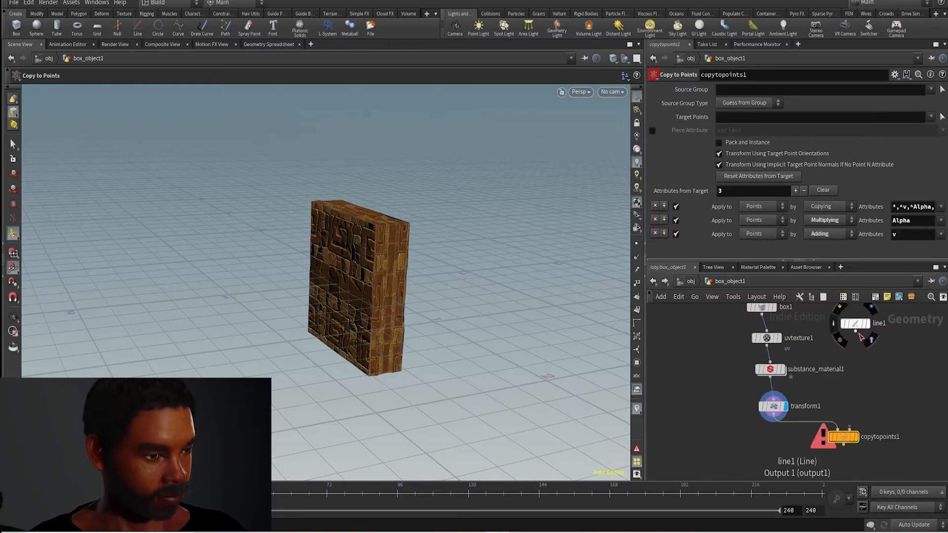
pyautogui.click(855, 331)
pyautogui.click(849, 431)
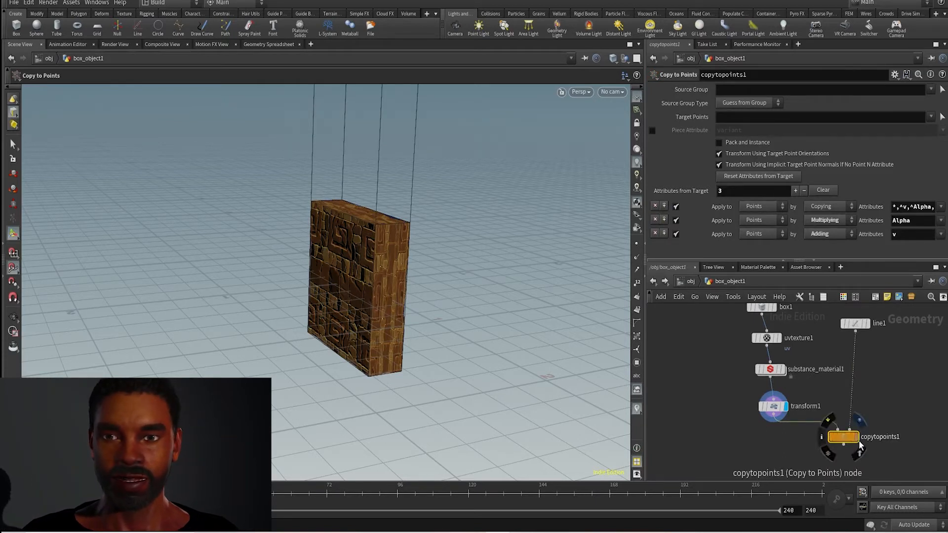
pyautogui.click(854, 437)
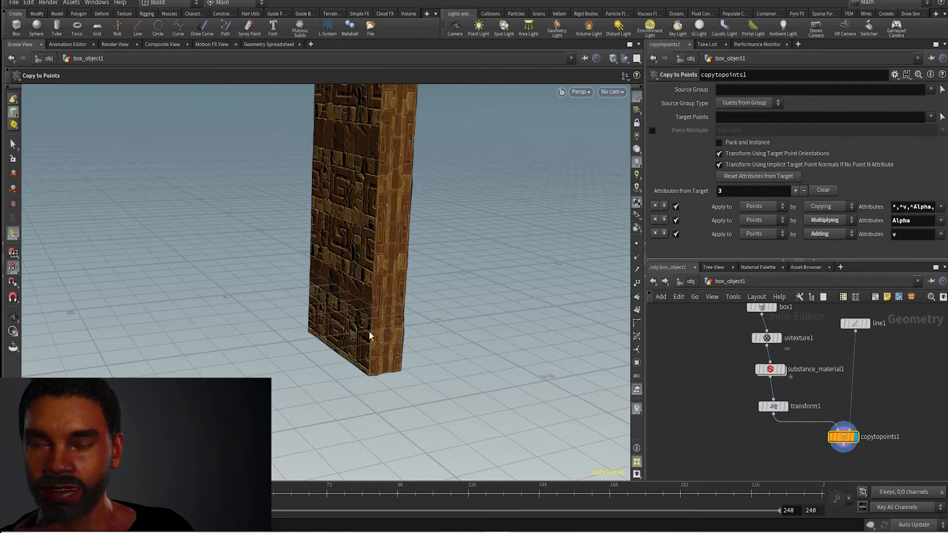
pyautogui.keyDown('alt'); pyautogui.moveTo(383, 358); pyautogui.dragTo(386, 284); pyautogui.keyUp('alt')
pyautogui.keyDown('alt'); pyautogui.moveTo(398, 289); pyautogui.dragTo(380, 325, button='right'); pyautogui.keyUp('alt')
pyautogui.keyDown('alt'); pyautogui.moveTo(381, 324); pyautogui.dragTo(408, 320); pyautogui.keyUp('alt')
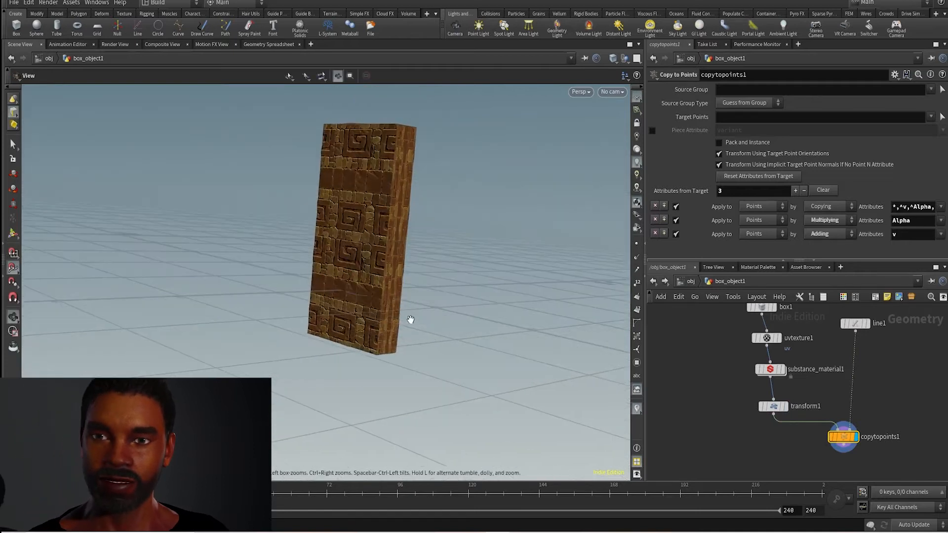
# Step: Set the Line node's direction to 1, 0, 0 so the wall copies run horizontally side by side
pyautogui.click(857, 325)
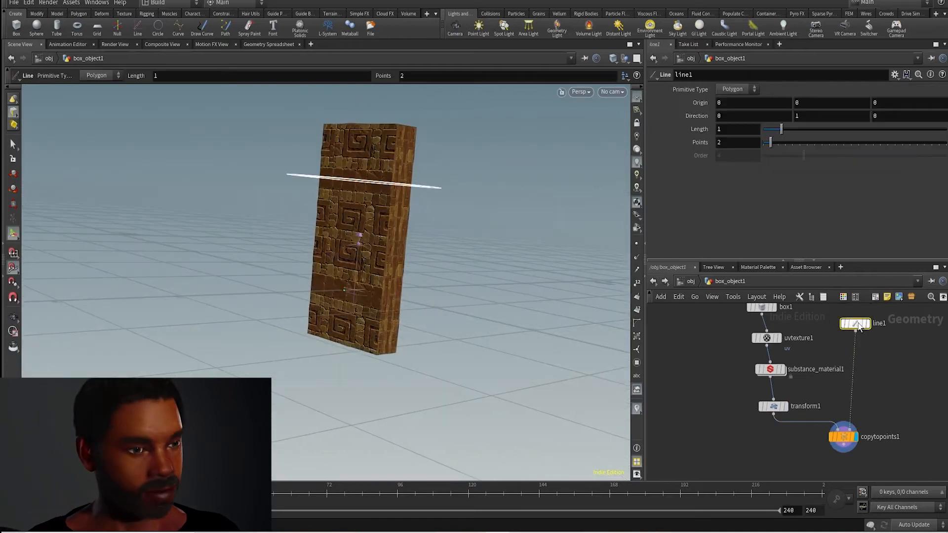
pyautogui.moveTo(781, 130)
pyautogui.mouseDown()
pyautogui.moveTo(792, 130)
pyautogui.moveTo(780, 132)
pyautogui.mouseUp()
pyautogui.hotkey('ctrl', 'z')
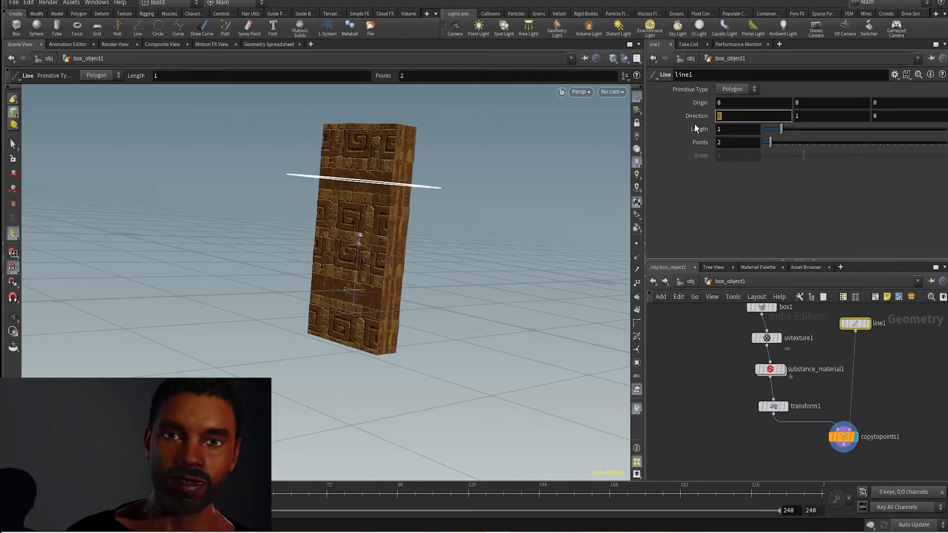
pyautogui.press('BackSpace')
pyautogui.write('1')
pyautogui.press('Return')
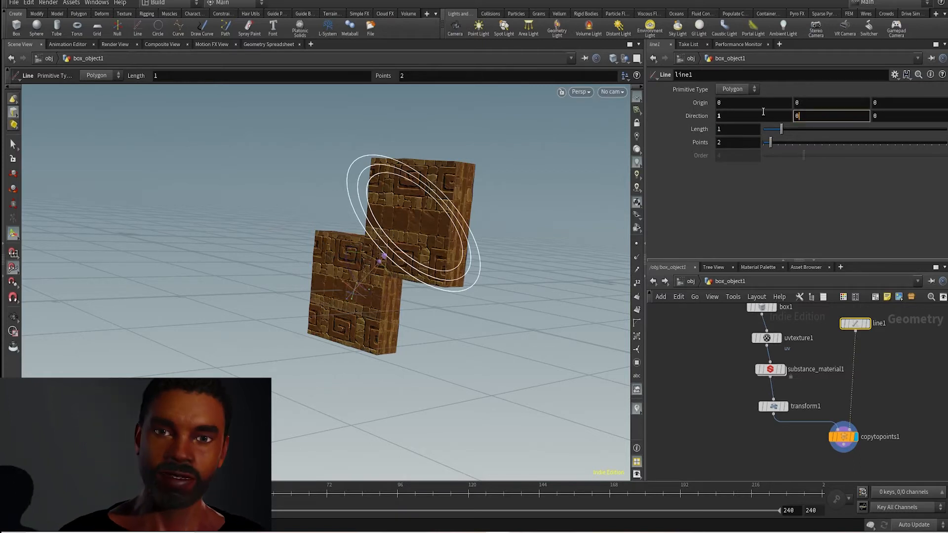
pyautogui.press('Return')
pyautogui.keyDown('alt'); pyautogui.moveTo(421, 339); pyautogui.dragTo(501, 342); pyautogui.keyUp('alt')
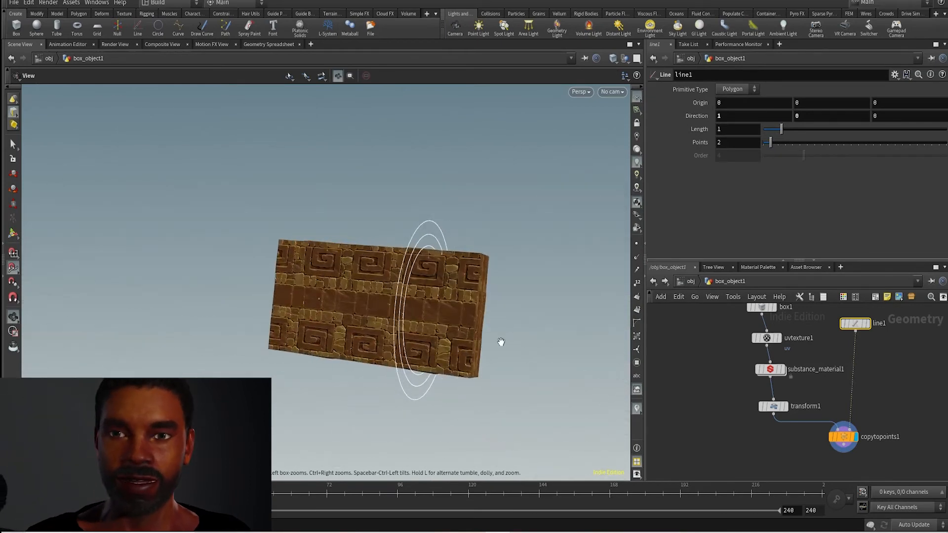
pyautogui.press('Return')
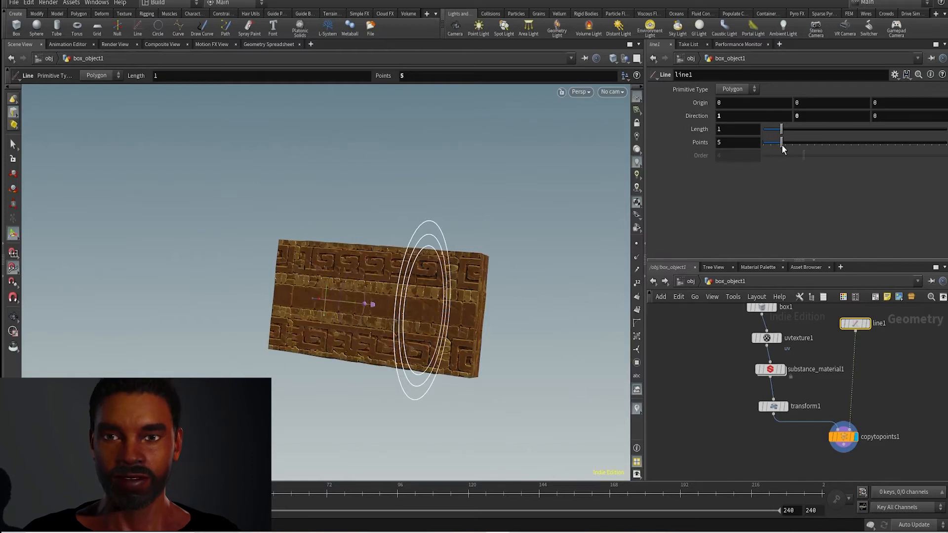
# Step: Lengthen the Line node to 4 with 5 points so the wall panels sit edge to edge
pyautogui.moveTo(782, 131); pyautogui.dragTo(837, 136)
pyautogui.press('Escape')
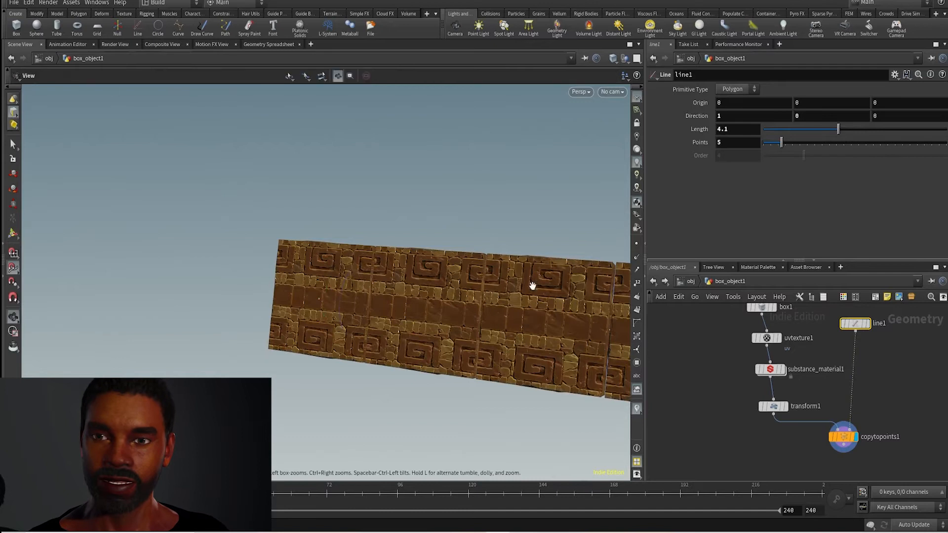
pyautogui.moveTo(538, 293); pyautogui.dragTo(345, 316)
pyautogui.moveTo(349, 317); pyautogui.dragTo(394, 299, button='middle')
pyautogui.moveTo(394, 299); pyautogui.dragTo(372, 296)
pyautogui.press('Return')
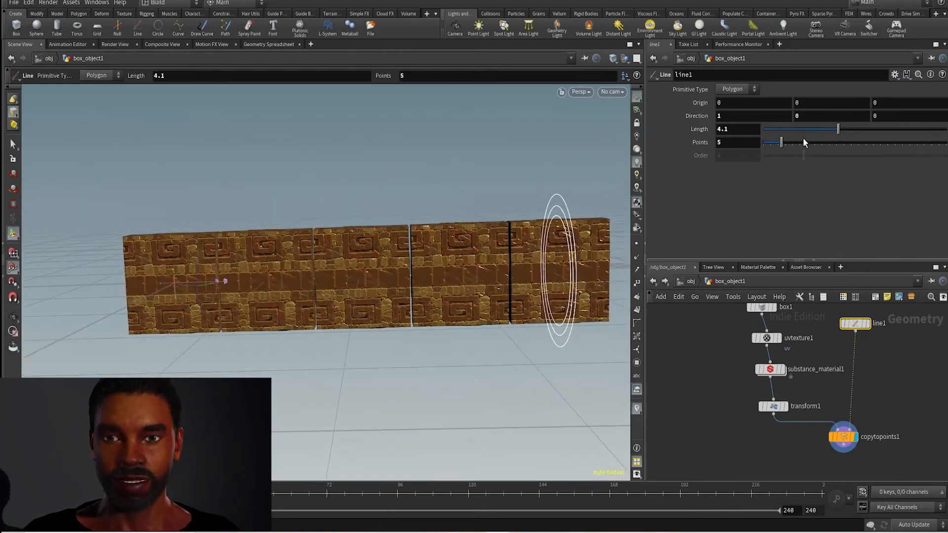
pyautogui.moveTo(836, 129); pyautogui.dragTo(835, 128)
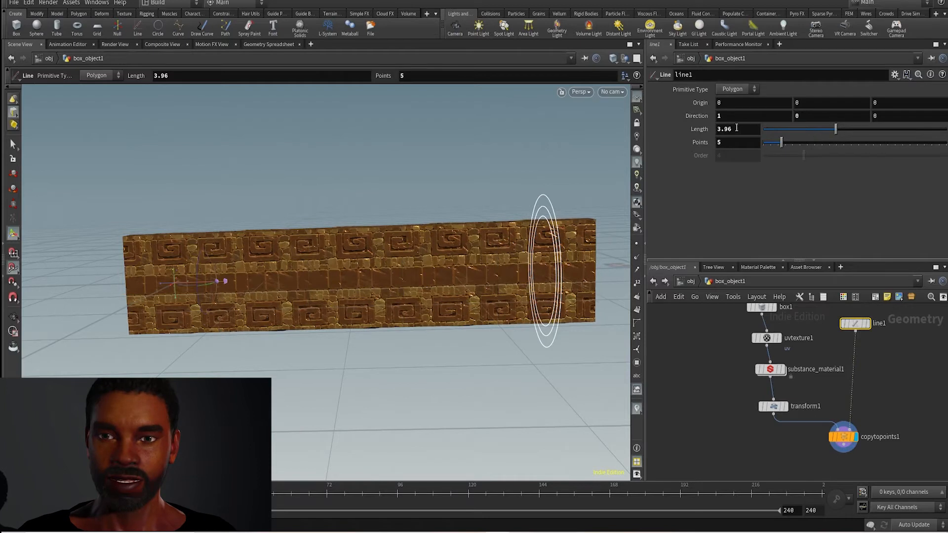
pyautogui.write('4')
pyautogui.press('Return')
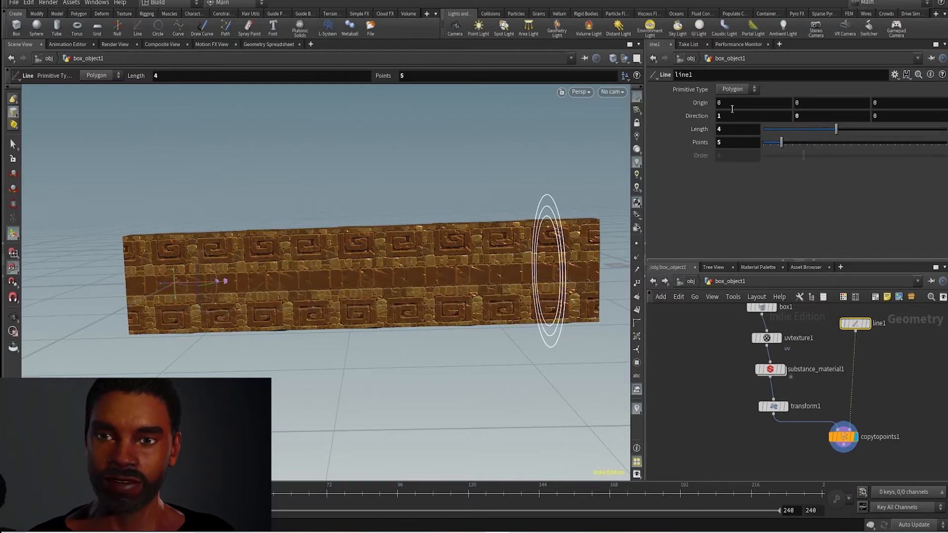
pyautogui.press('Escape')
pyautogui.moveTo(517, 220)
pyautogui.keyDown('alt'); pyautogui.mouseDown()
pyautogui.moveTo(547, 230)
pyautogui.moveTo(518, 226)
pyautogui.mouseUp(); pyautogui.keyUp('alt')
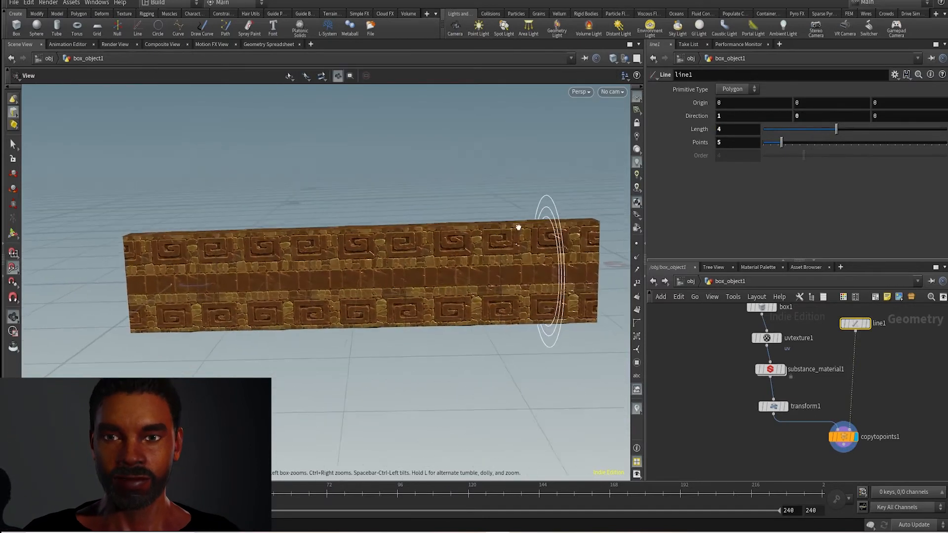
# Step: Increase the Line node's points to 8 and its length to 6.93 for a longer row of panels
pyautogui.moveTo(782, 143); pyautogui.dragTo(890, 128)
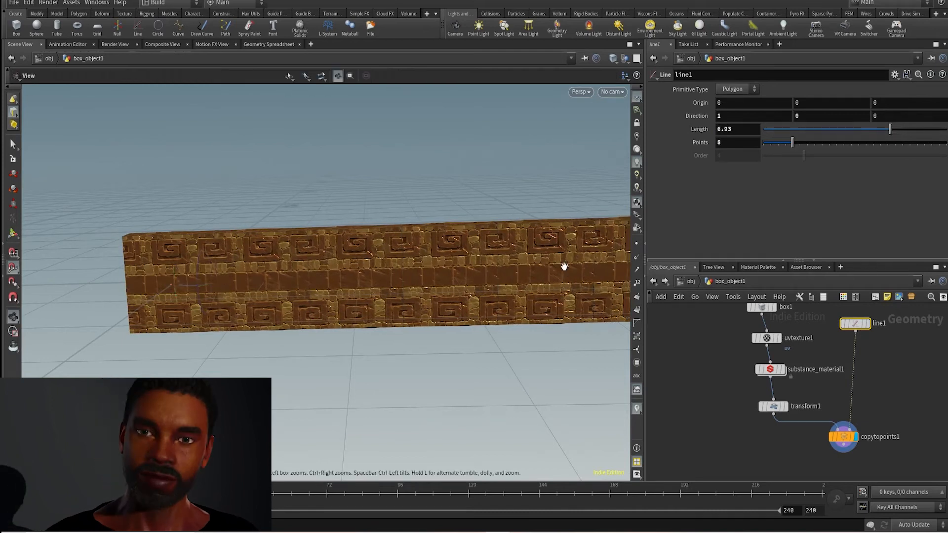
pyautogui.keyDown('alt'); pyautogui.scroll(-2, 564, 267); pyautogui.keyUp('alt')
pyautogui.keyDown('alt'); pyautogui.moveTo(565, 268); pyautogui.dragTo(387, 264, button='middle'); pyautogui.keyUp('alt')
pyautogui.keyDown('alt'); pyautogui.scroll(-2, 488, 262); pyautogui.keyUp('alt')
pyautogui.scroll(-2, 488, 263)
pyautogui.press('Return')
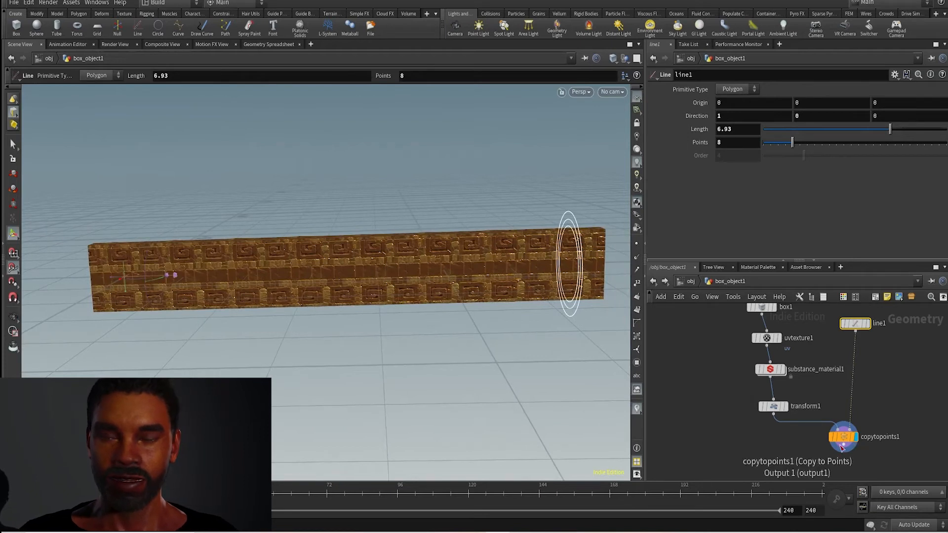
# Step: Duplicate the Copy to Points and Line nodes, then wire copytopoints1 and the new Line into the displayed second Copy to Points
pyautogui.keyDown('alt'); pyautogui.moveTo(847, 438); pyautogui.dragTo(898, 458); pyautogui.keyUp('alt')
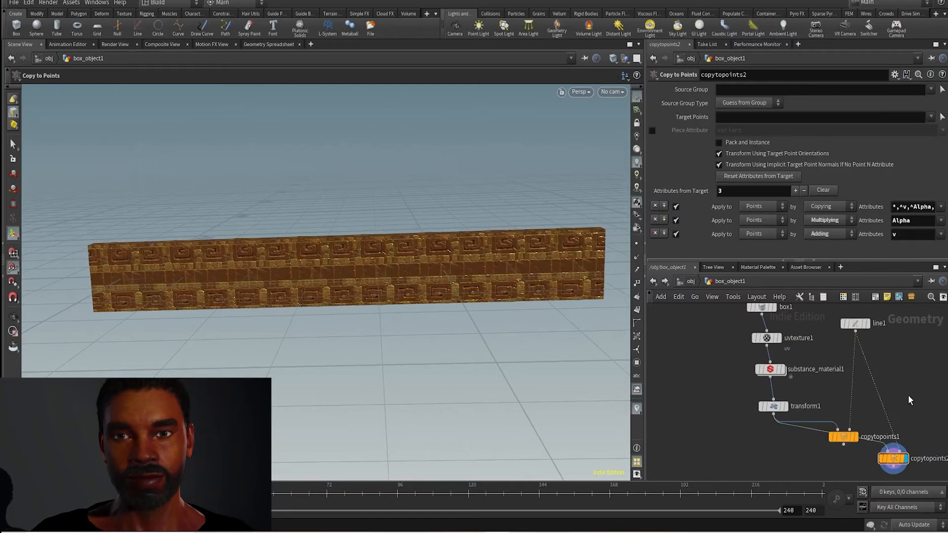
pyautogui.keyDown('alt'); pyautogui.moveTo(857, 327); pyautogui.dragTo(899, 450); pyautogui.keyUp('alt')
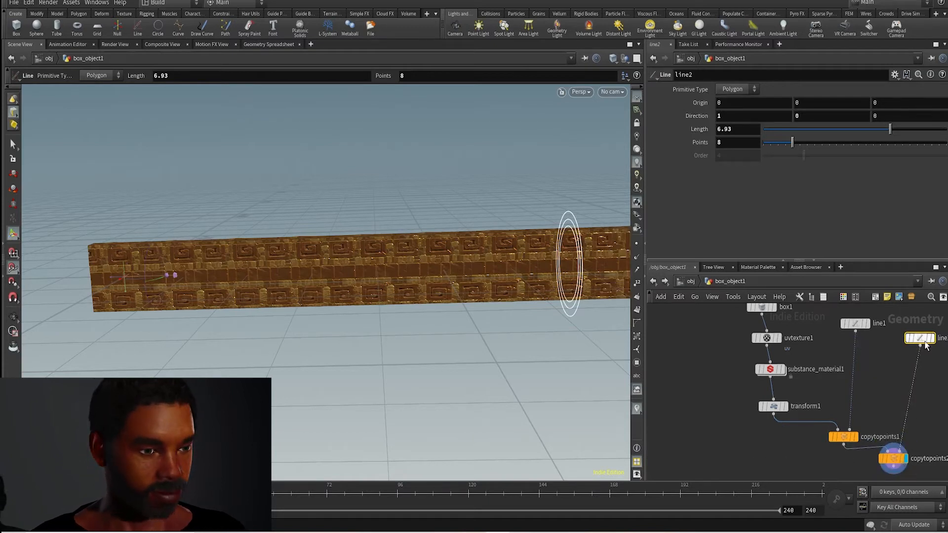
# Step: Set the duplicated Line node's direction to 0, 1, 0 so the panel rows stack vertically
pyautogui.moveTo(750, 117); pyautogui.dragTo(679, 119)
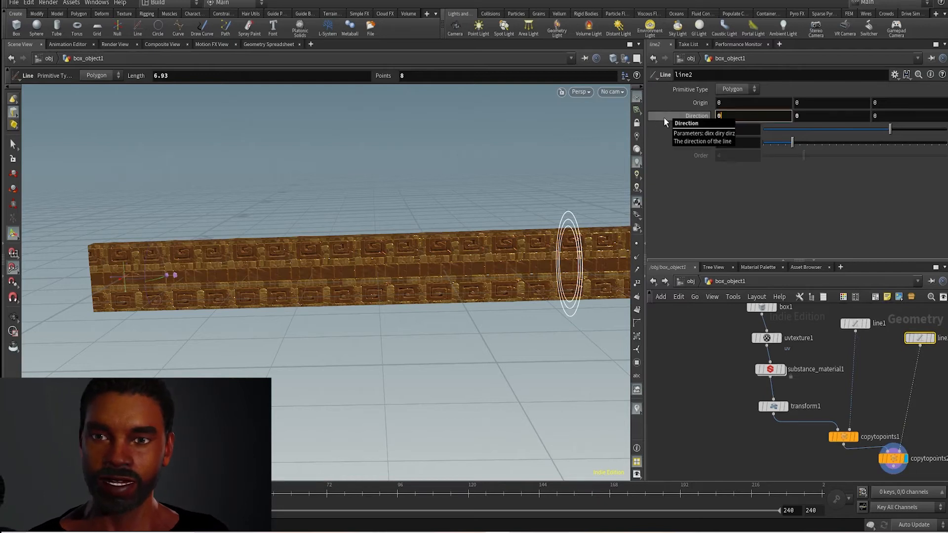
pyautogui.write('0')
pyautogui.press('Tab')
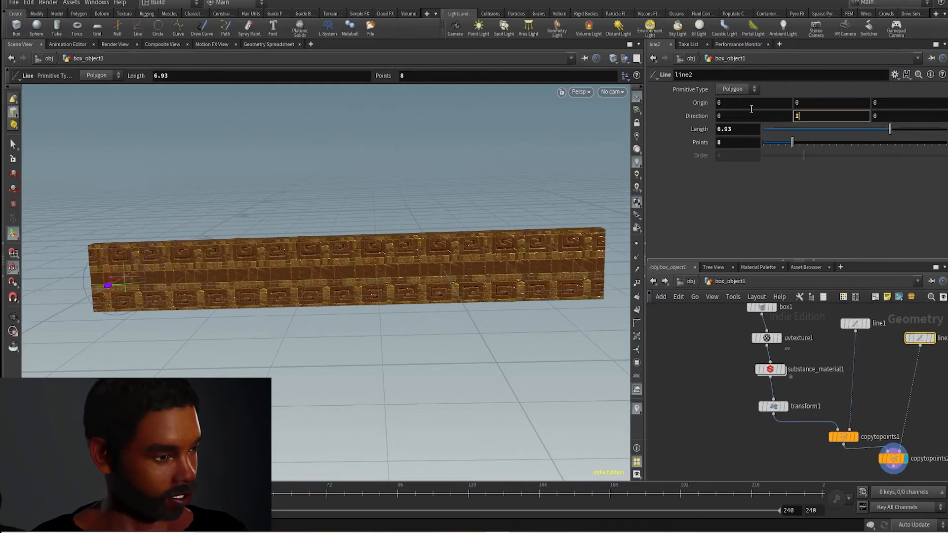
pyautogui.write('1')
pyautogui.press('Return')
pyautogui.keyDown('alt'); pyautogui.scroll(-5, 465, 292); pyautogui.keyUp('alt')
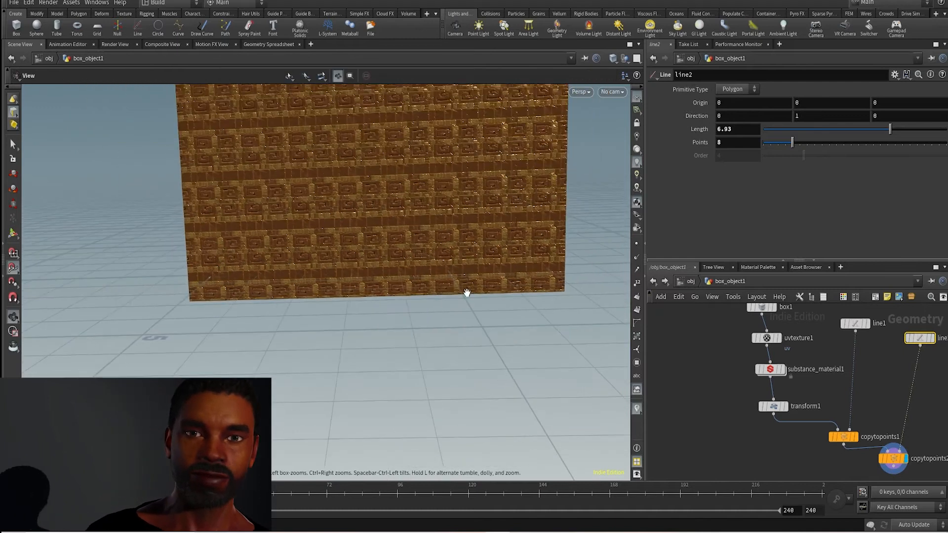
pyautogui.keyDown('alt'); pyautogui.moveTo(463, 294); pyautogui.dragTo(398, 443, button='middle'); pyautogui.keyUp('alt')
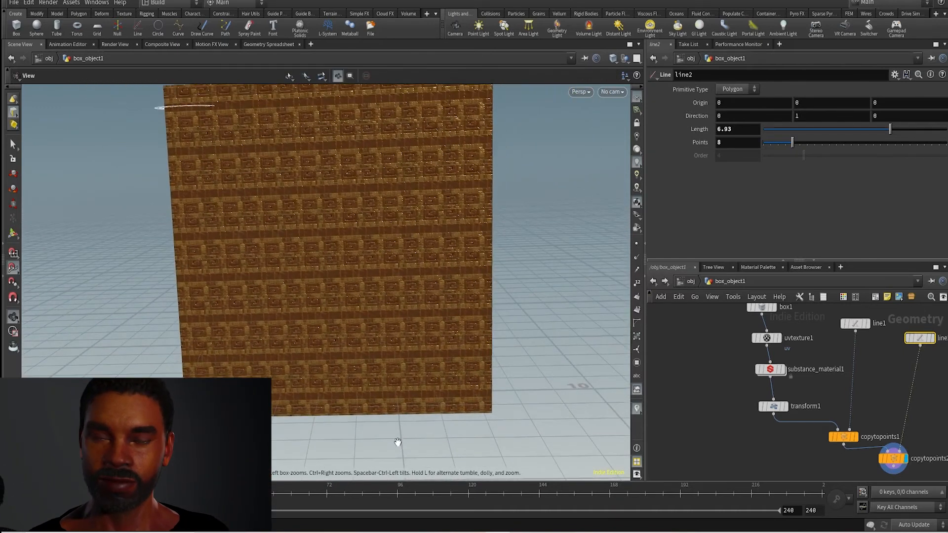
pyautogui.keyDown('alt'); pyautogui.scroll(-3, 396, 404); pyautogui.keyUp('alt')
pyautogui.keyDown('alt'); pyautogui.scroll(1, 395, 404); pyautogui.keyUp('alt')
pyautogui.press('Return')
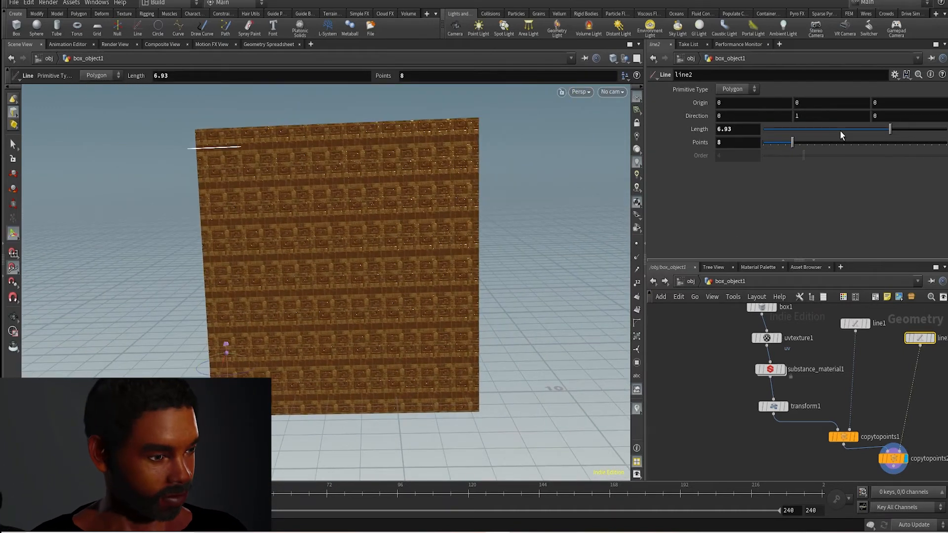
# Step: Reduce the vertical Line's points to 5 and its length to 4.12
pyautogui.moveTo(794, 144); pyautogui.dragTo(781, 146)
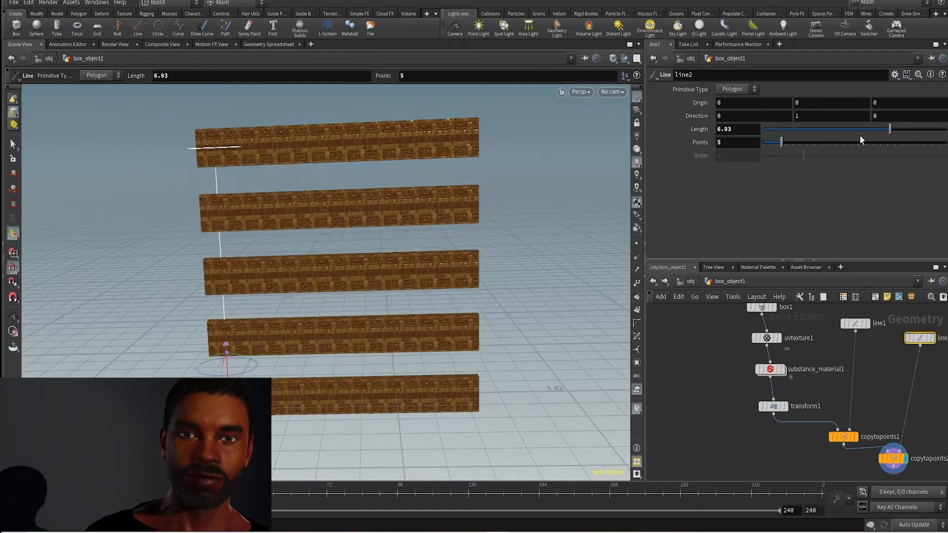
pyautogui.moveTo(863, 129); pyautogui.dragTo(838, 127)
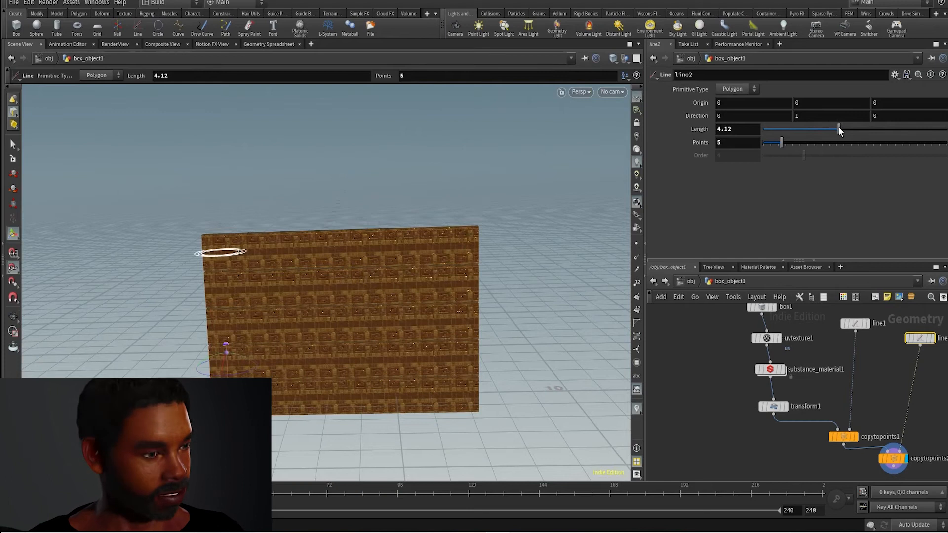
pyautogui.press('Escape')
pyautogui.moveTo(561, 306); pyautogui.dragTo(518, 324)
pyautogui.press('Return')
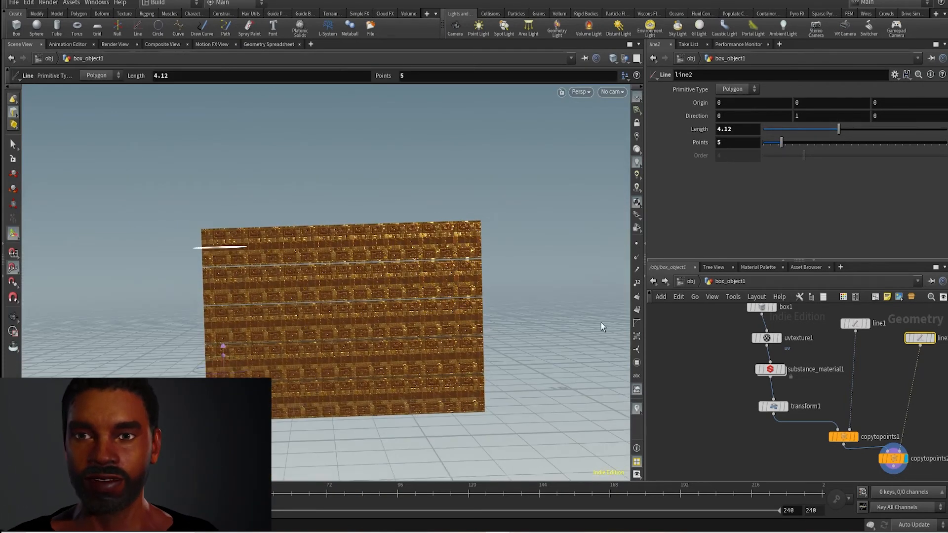
# Step: Reduce the horizontal Line's points to 5 and its length to 3.94
pyautogui.click(867, 322)
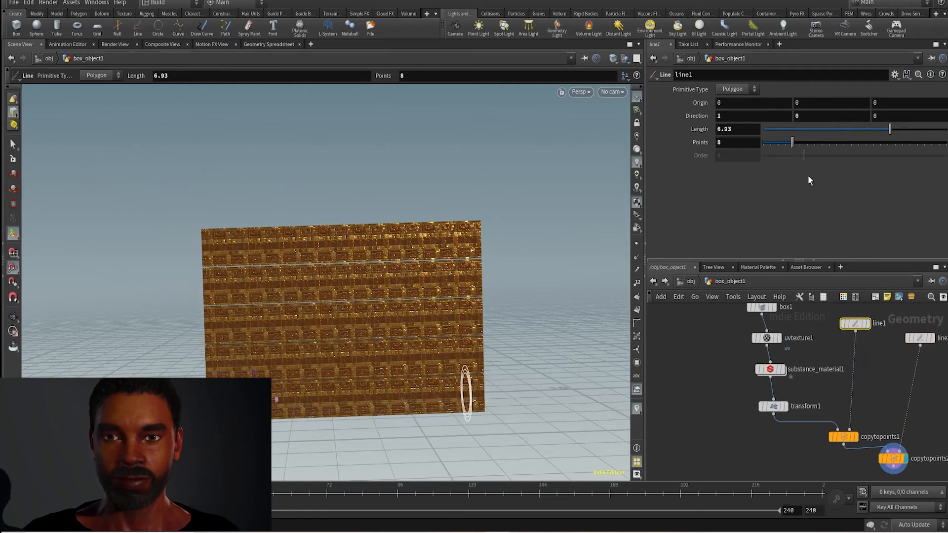
pyautogui.moveTo(792, 144); pyautogui.dragTo(780, 146)
pyautogui.moveTo(852, 126); pyautogui.dragTo(834, 135)
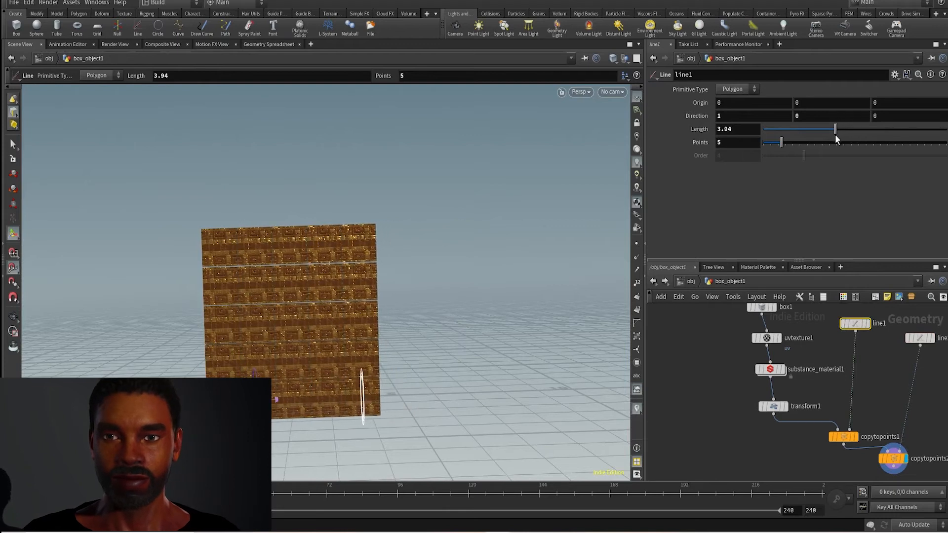
# Step: Shorten the vertical Line to a length of 3.85 to close the gaps between the rows
pyautogui.click(921, 338)
pyautogui.moveTo(828, 129); pyautogui.dragTo(833, 132)
pyautogui.press('Escape')
pyautogui.moveTo(404, 354); pyautogui.dragTo(519, 364)
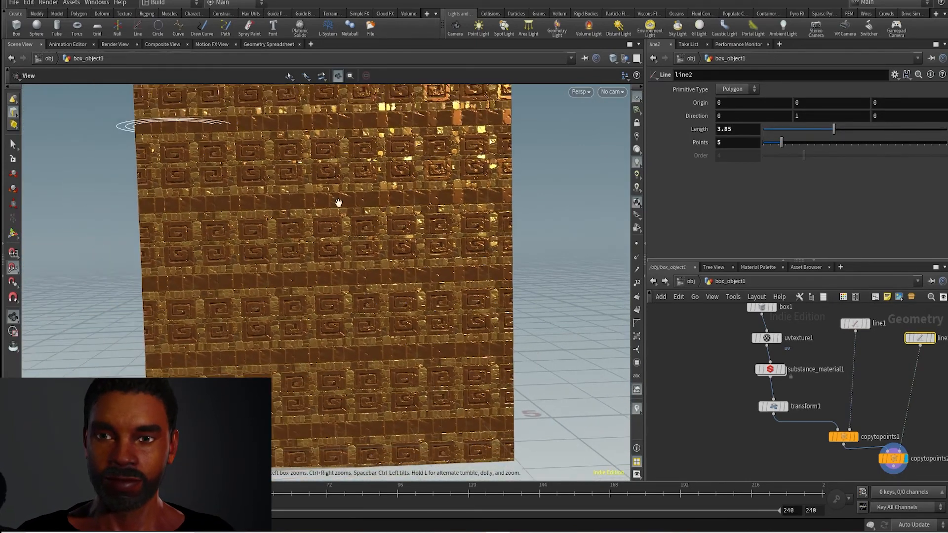
pyautogui.press('Return')
# Step: Render the full wall in the Render View, stop the render partway, and return to the Scene View
pyautogui.click(114, 44)
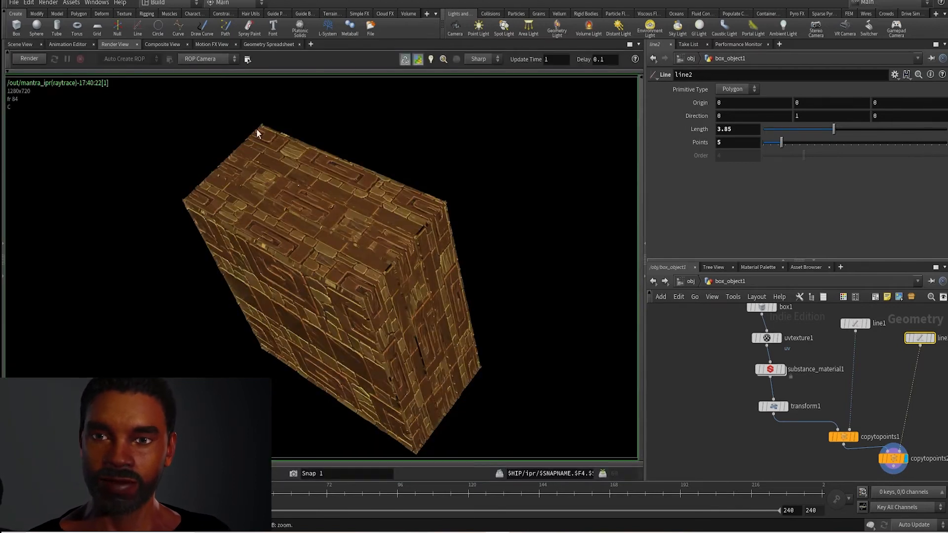
pyautogui.click(37, 61)
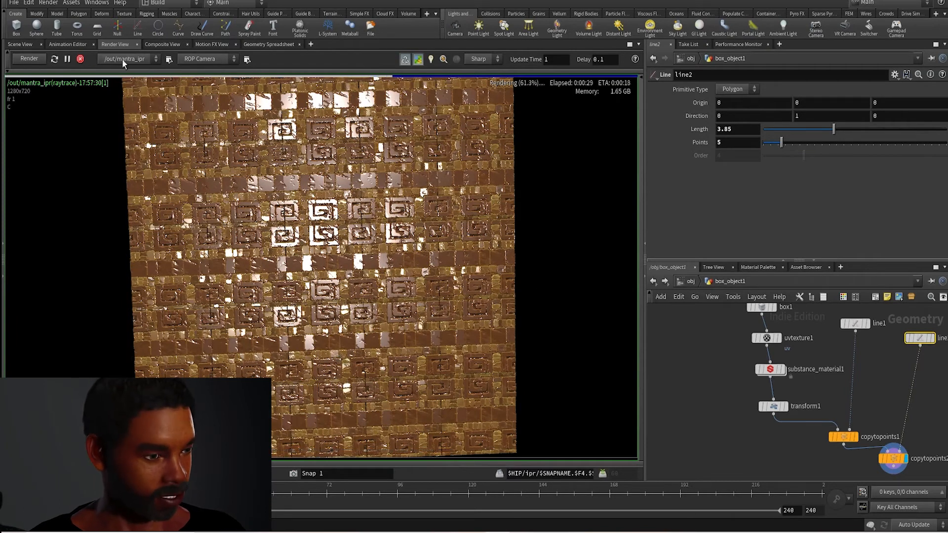
pyautogui.click(81, 63)
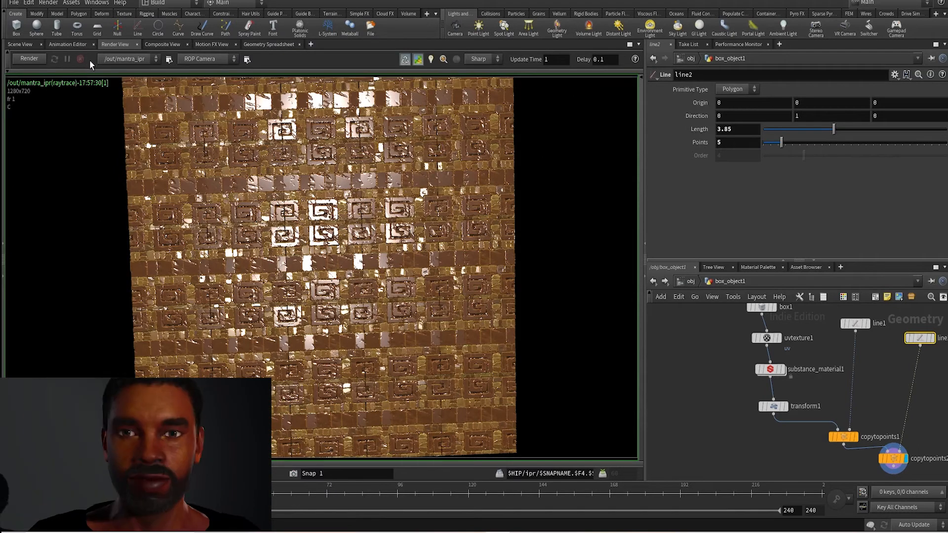
pyautogui.click(29, 44)
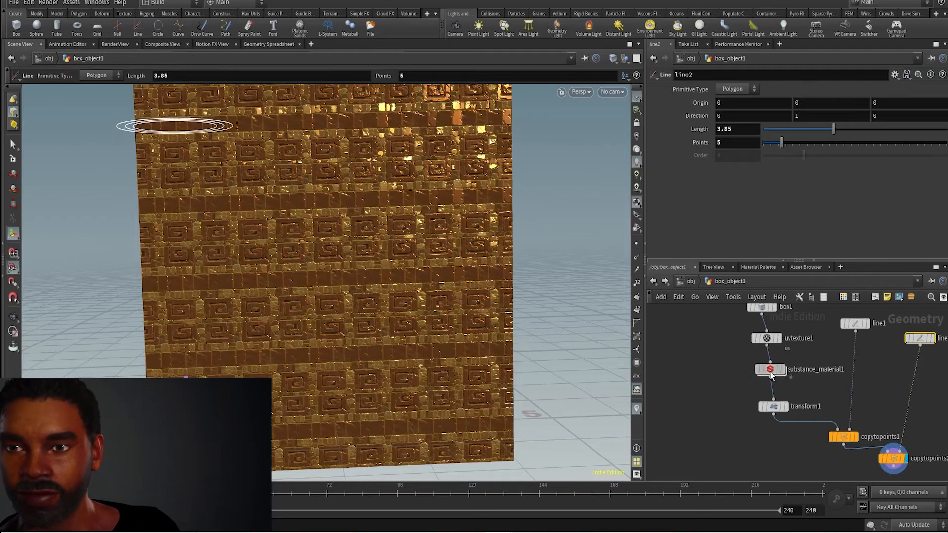
# Step: Replace the Substance Material node's file with stylized_bricks.sbsar from the Downloads folder
pyautogui.click(770, 369)
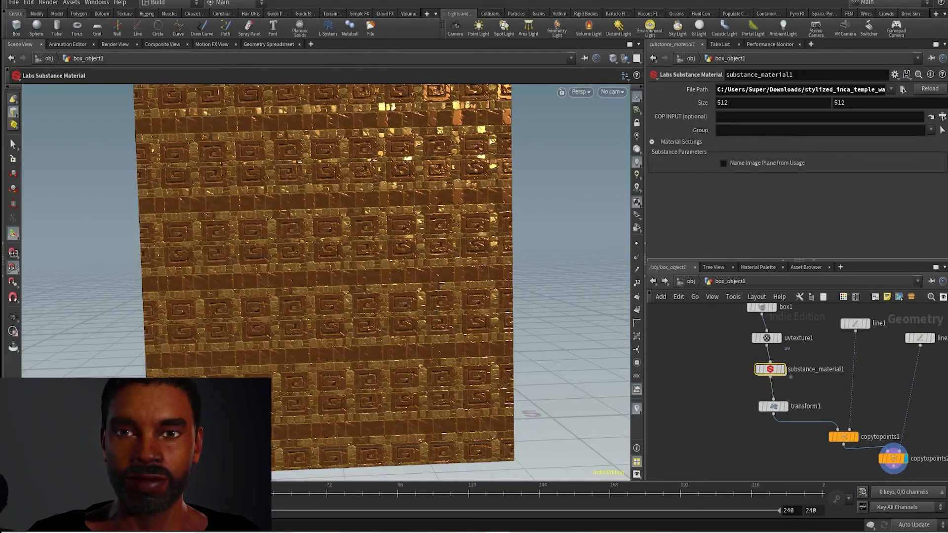
pyautogui.click(279, 532)
pyautogui.moveTo(326, 229); pyautogui.dragTo(830, 94)
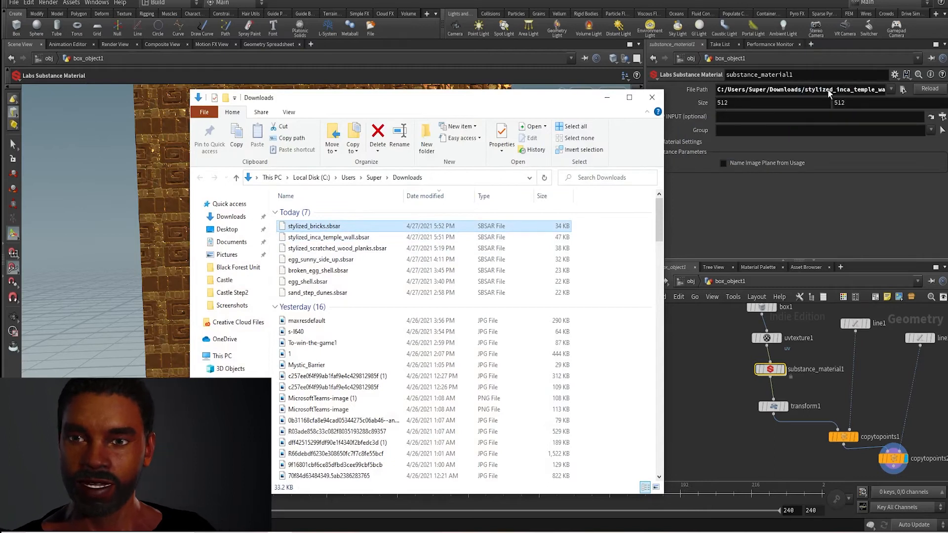
pyautogui.click(606, 97)
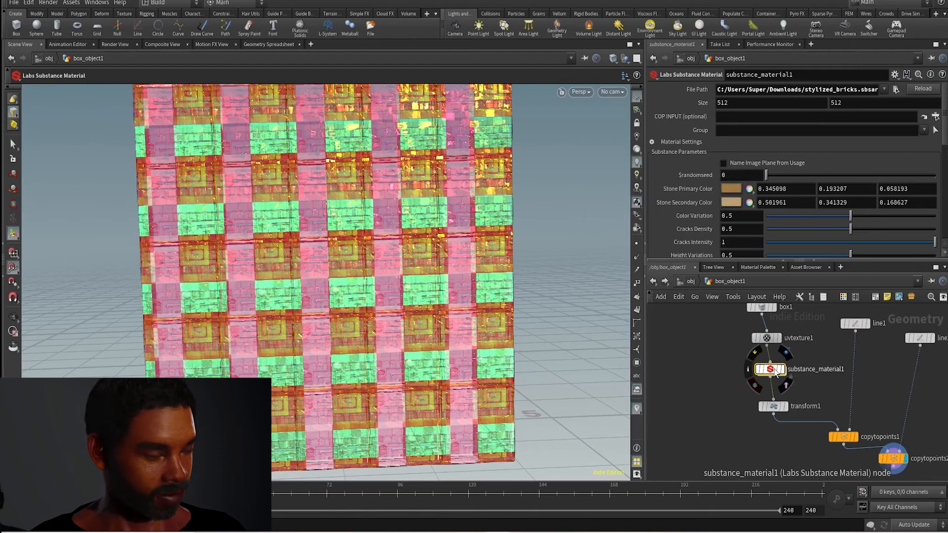
# Step: Reload the bricks archive on the Substance Material node and on the substance node inside its copnet, then return to the box network
pyautogui.click(922, 90)
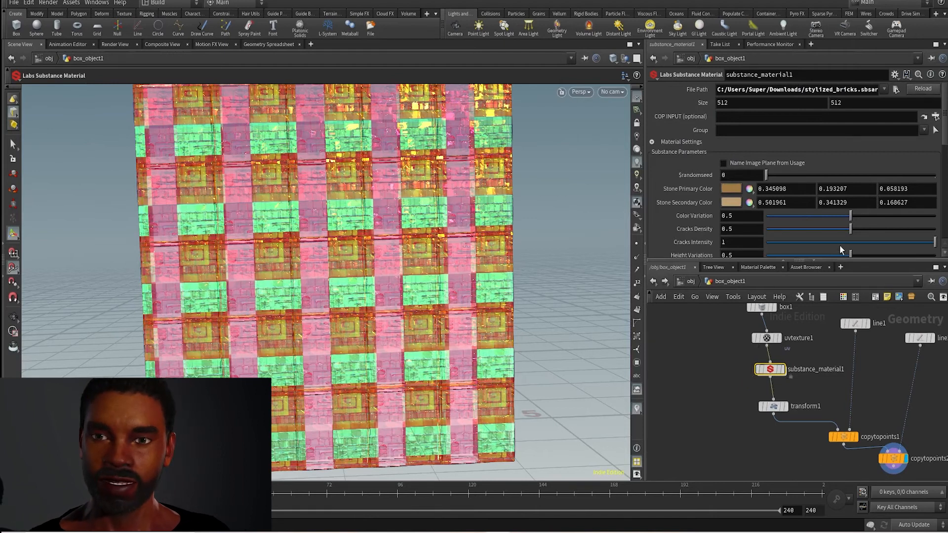
pyautogui.doubleClick(770, 369)
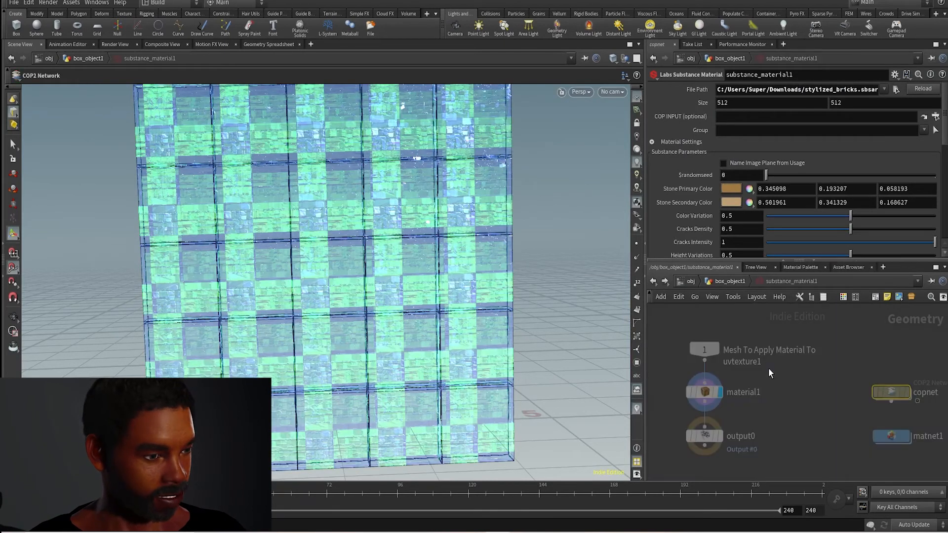
pyautogui.click(889, 392)
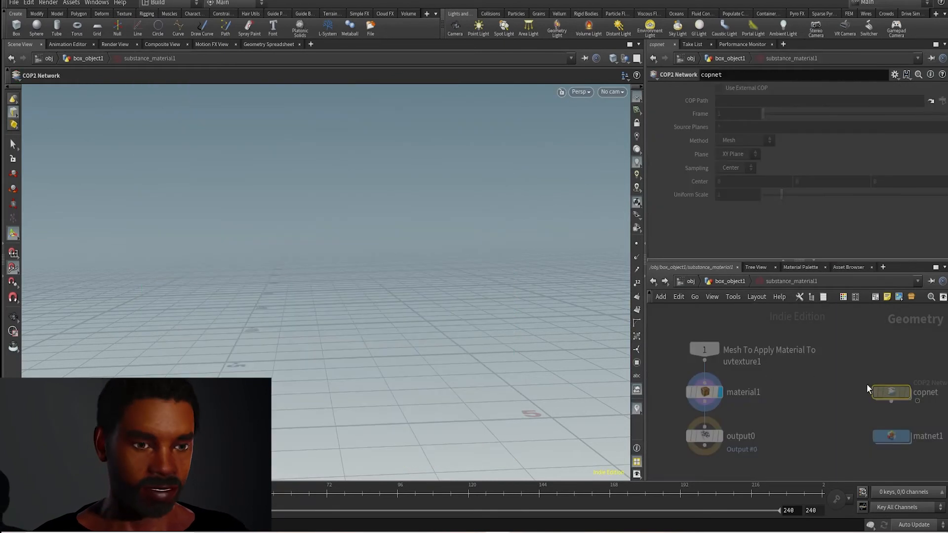
pyautogui.doubleClick(895, 392)
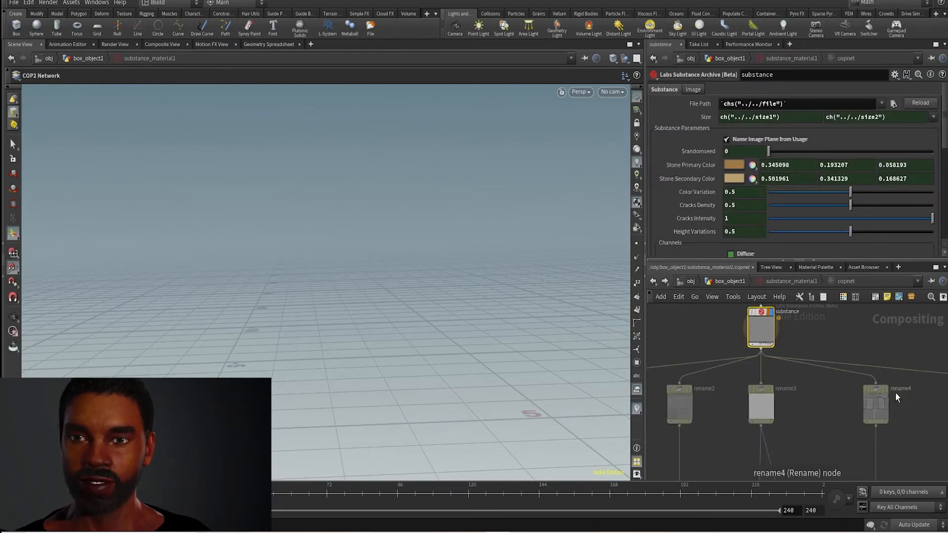
pyautogui.click(922, 104)
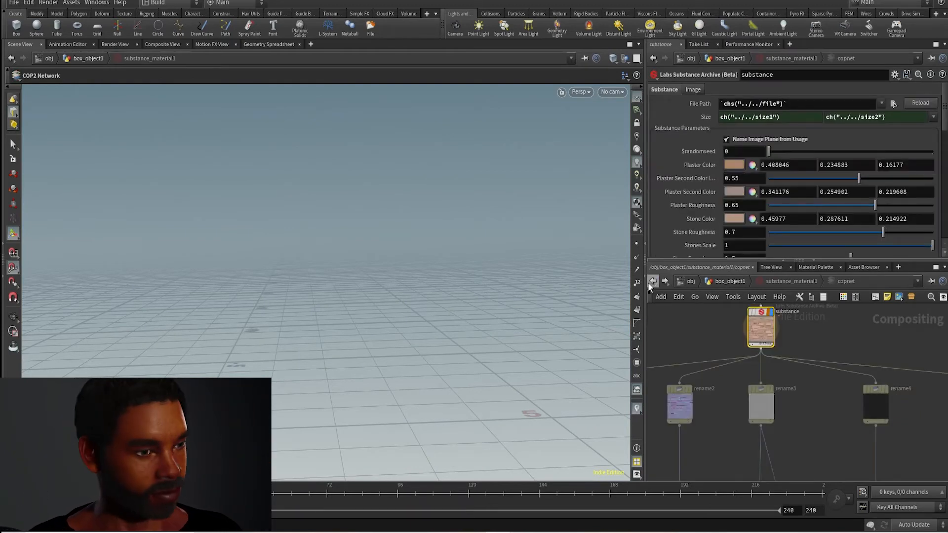
pyautogui.click(650, 282)
pyautogui.click(653, 281)
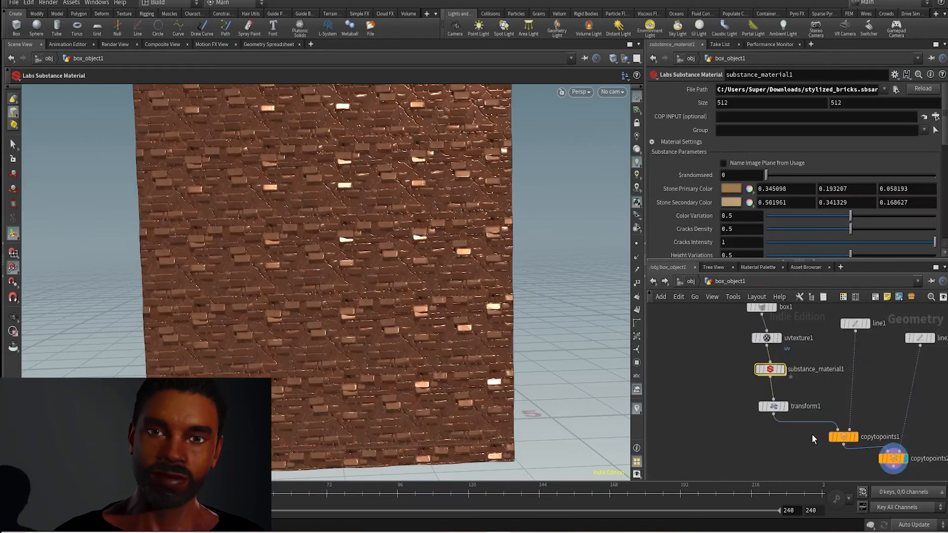
pyautogui.moveTo(553, 320); pyautogui.dragTo(518, 332)
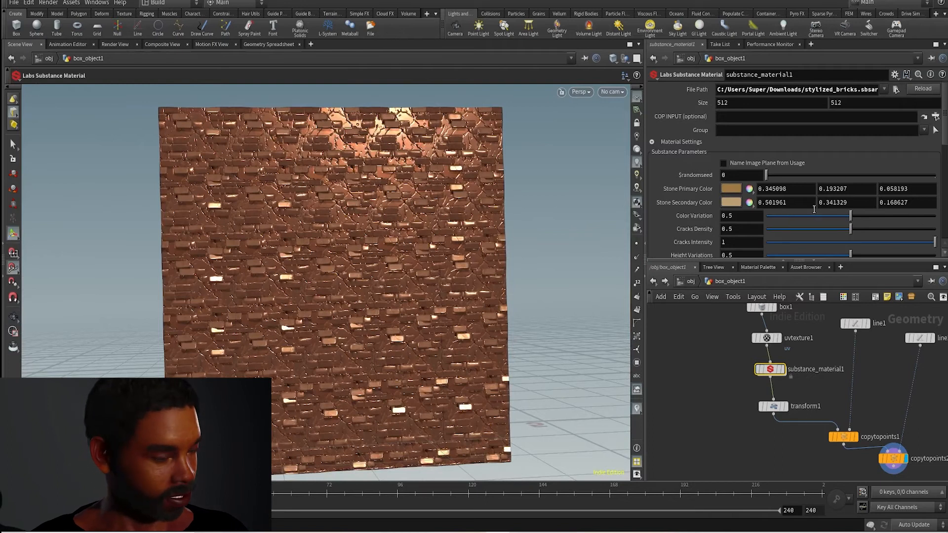
pyautogui.scroll(-3, 817, 212)
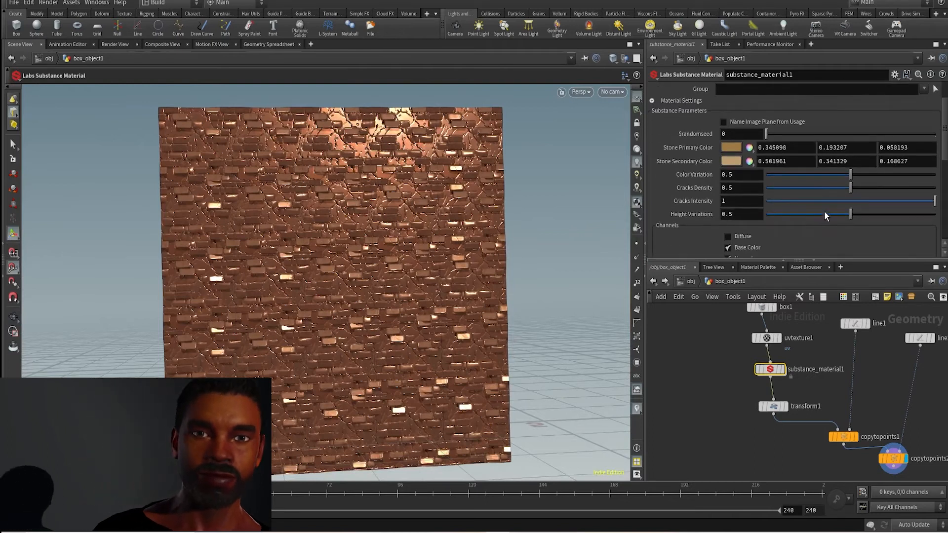
# Step: Set Color Variation to 0.518 and Cracks Intensity to 0.491, and reload the bricks archive's parameters on the Substance Material node
pyautogui.moveTo(850, 175)
pyautogui.mouseDown()
pyautogui.moveTo(877, 176)
pyautogui.moveTo(854, 175)
pyautogui.moveTo(861, 188)
pyautogui.moveTo(844, 188)
pyautogui.mouseUp()
pyautogui.scroll(-1, 853, 183)
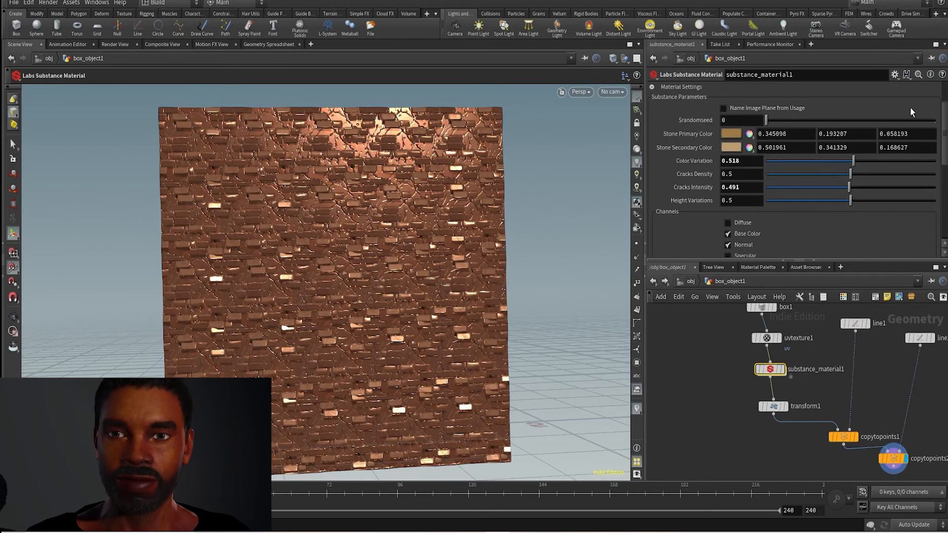
pyautogui.scroll(4, 906, 114)
pyautogui.click(924, 93)
# Step: Set the brick material's Stones Scale to 0.962, Stone Roundness to 0.678 and Stone Density to 0.847
pyautogui.scroll(-7, 916, 118)
pyautogui.moveTo(911, 173); pyautogui.dragTo(929, 174)
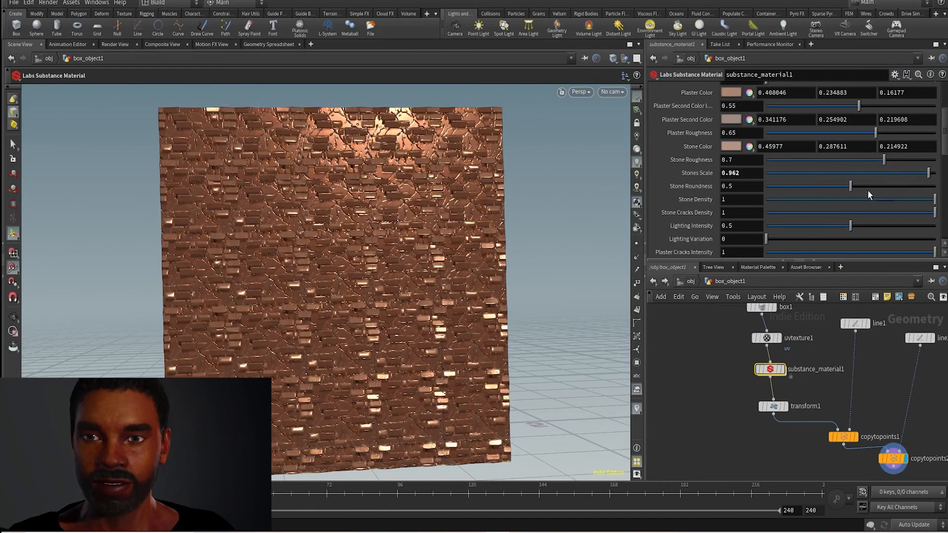
pyautogui.moveTo(849, 187); pyautogui.dragTo(880, 187)
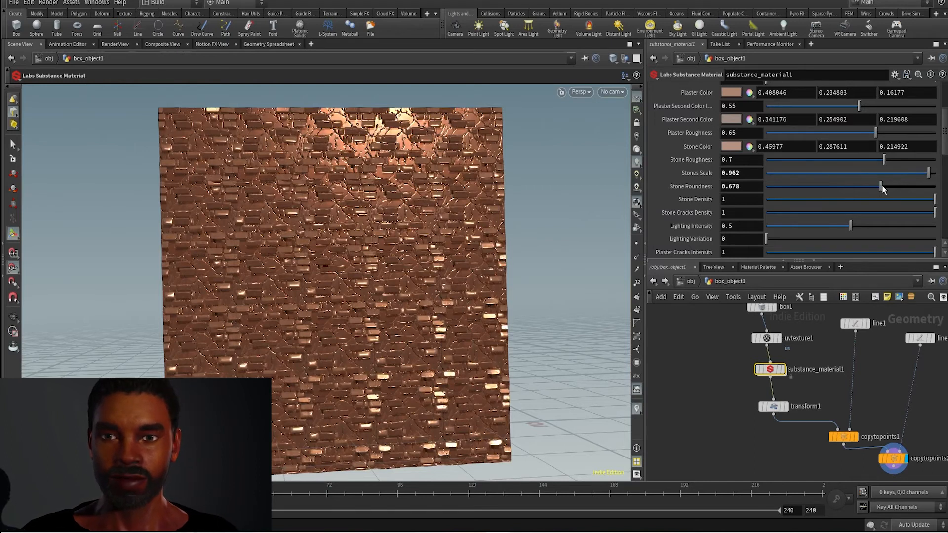
pyautogui.scroll(-1, 863, 203)
pyautogui.scroll(-1, 855, 201)
pyautogui.moveTo(899, 180); pyautogui.dragTo(875, 174)
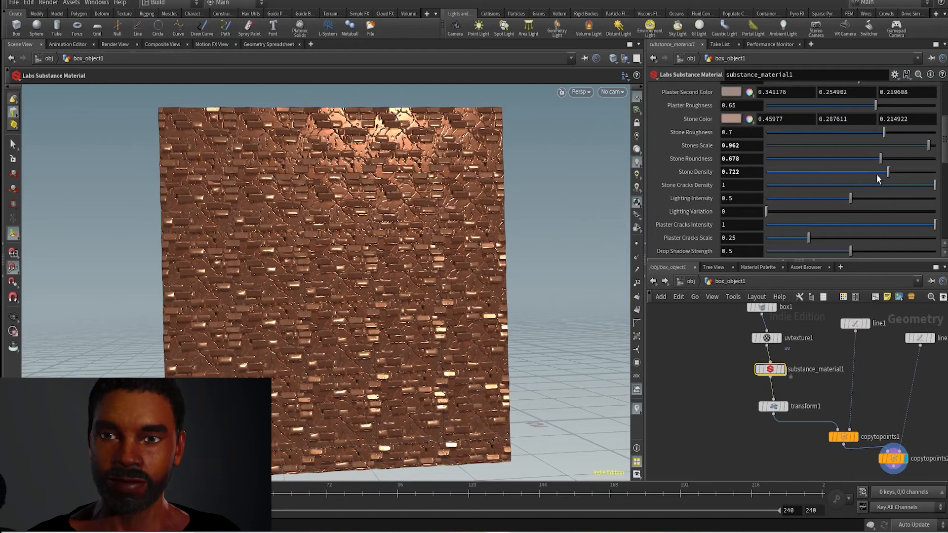
pyautogui.click(910, 172)
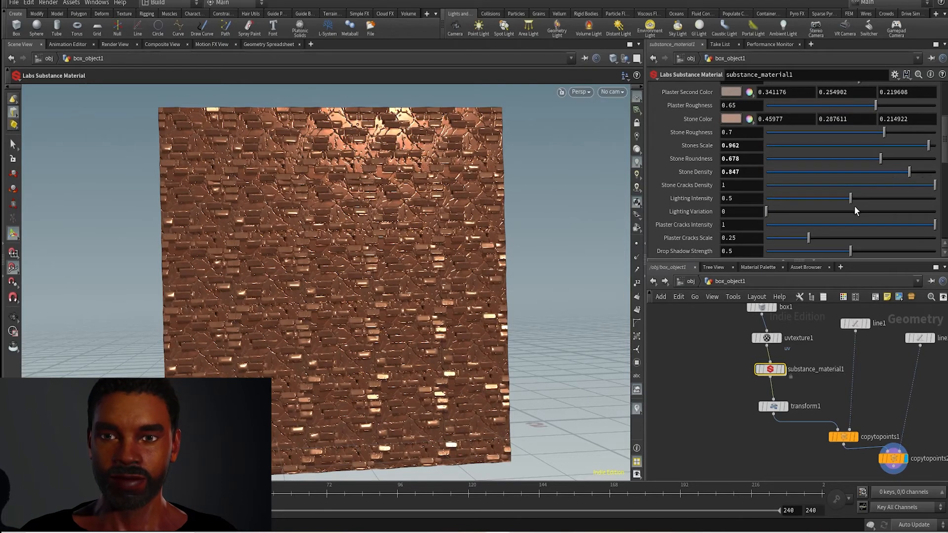
# Step: Change the material's Plaster Color to dark green with RGB values 0, 0.5, 0
pyautogui.scroll(-3, 846, 206)
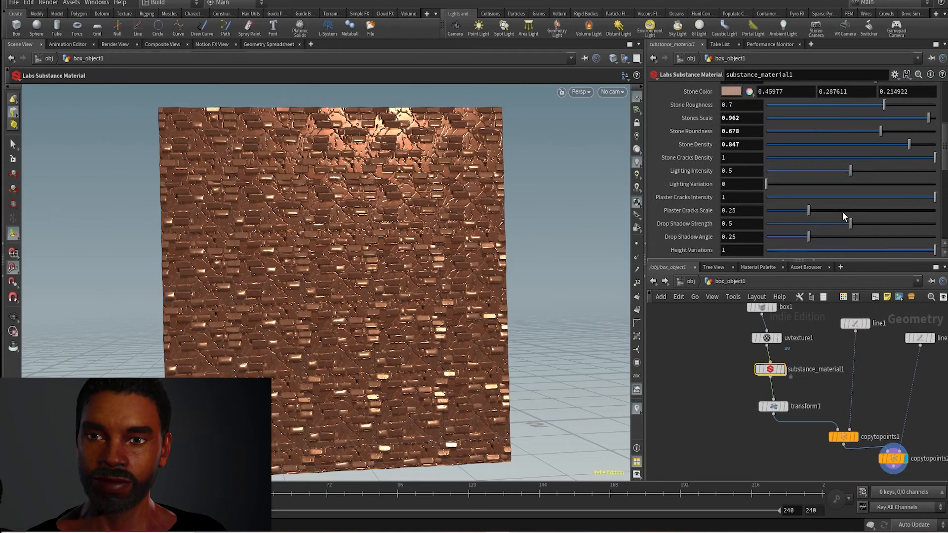
pyautogui.scroll(6, 833, 220)
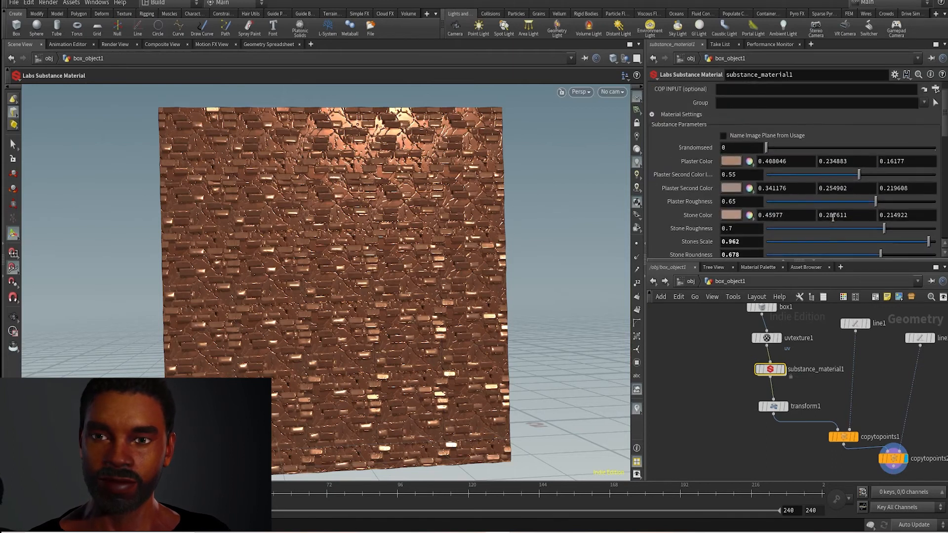
pyautogui.scroll(2, 827, 233)
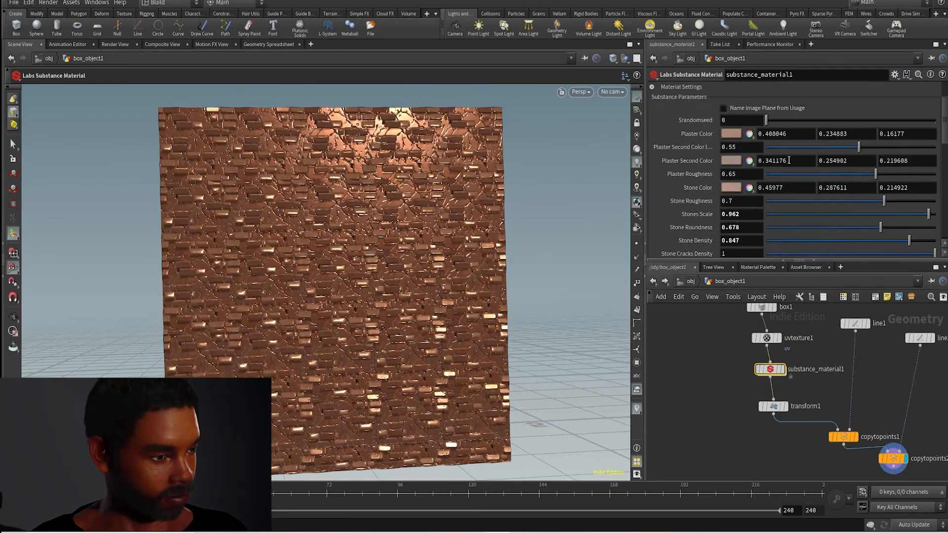
pyautogui.click(735, 136)
pyautogui.click(744, 85)
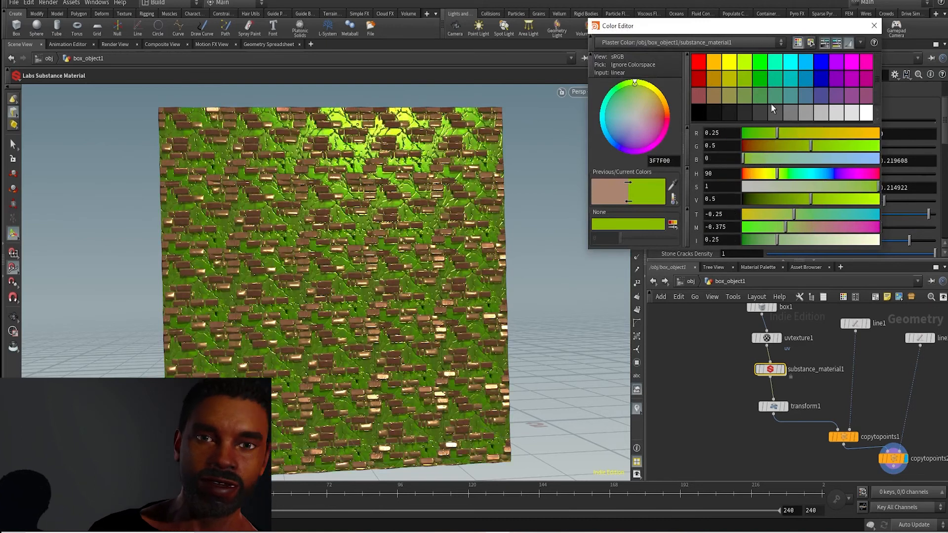
pyautogui.click(795, 83)
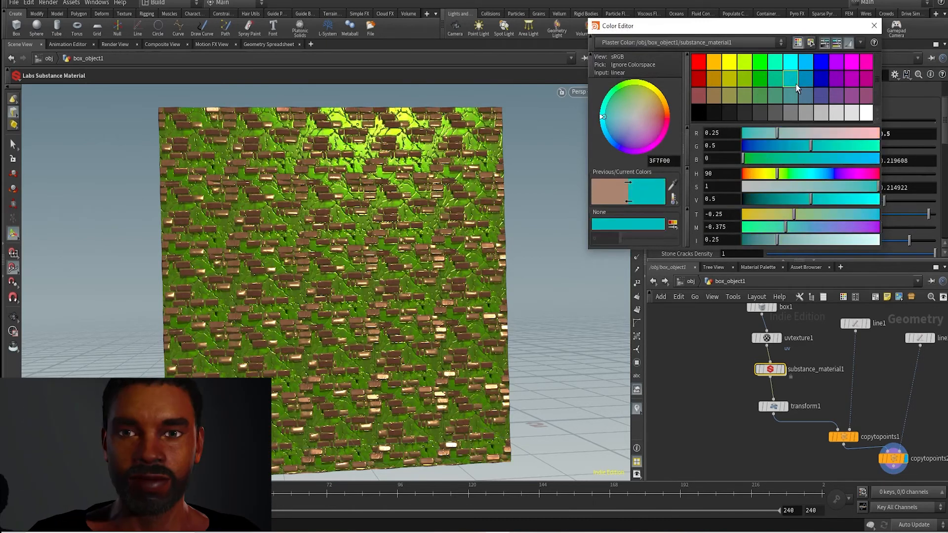
pyautogui.click(755, 75)
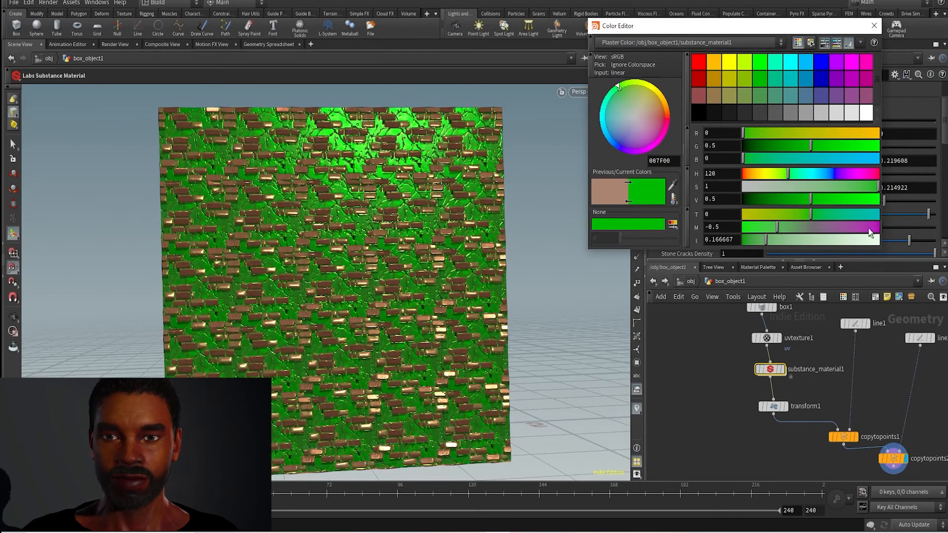
pyautogui.click(873, 25)
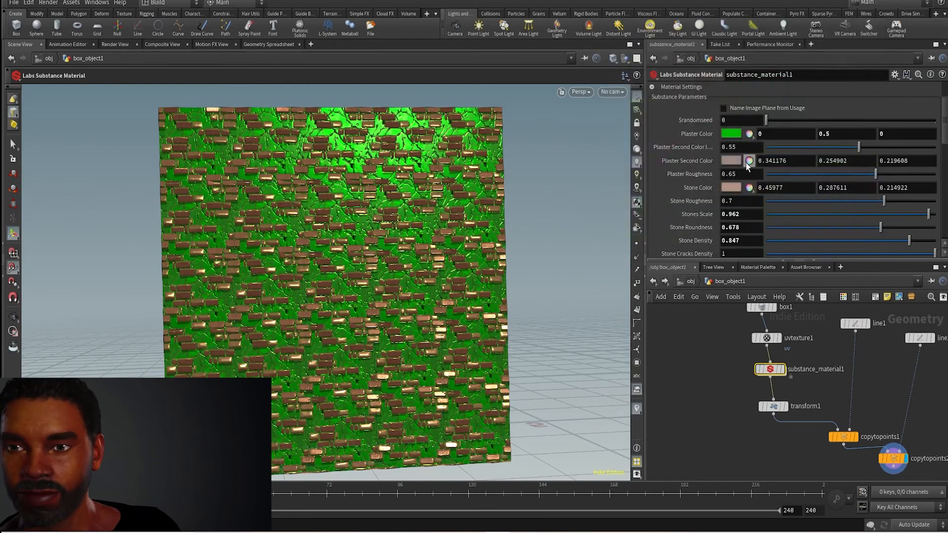
# Step: Set the Plaster Second Color to pure red (1, 0, 0) and the Stone Color to teal green (0, 0.5, 0.25)
pyautogui.click(731, 162)
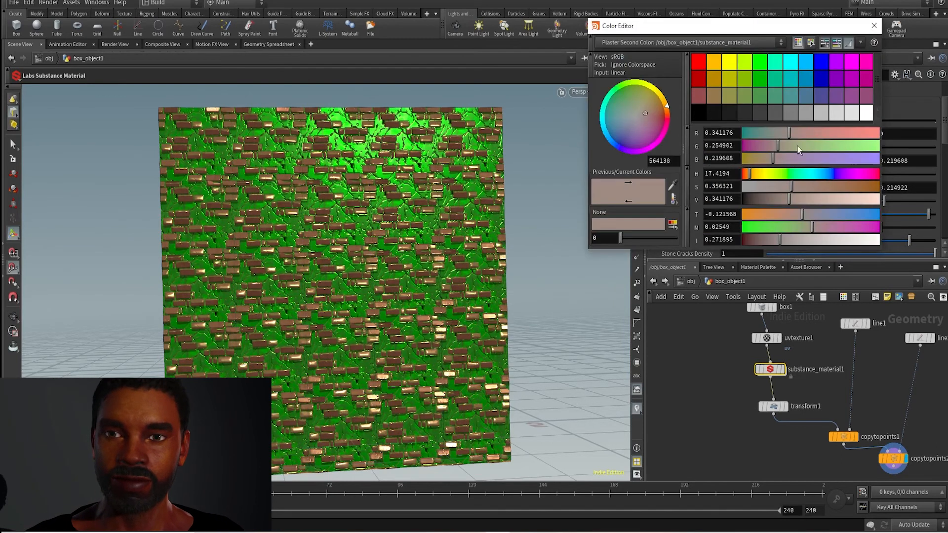
pyautogui.click(699, 62)
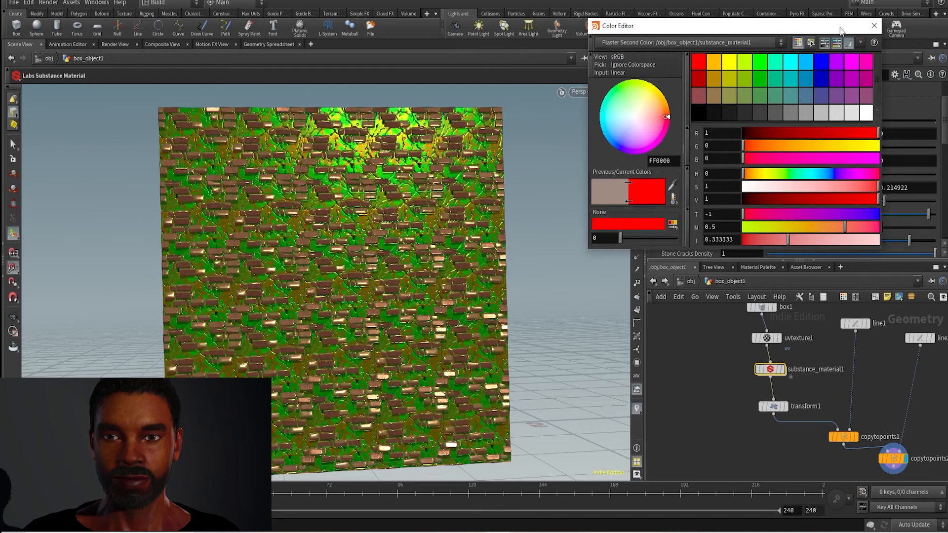
pyautogui.click(874, 25)
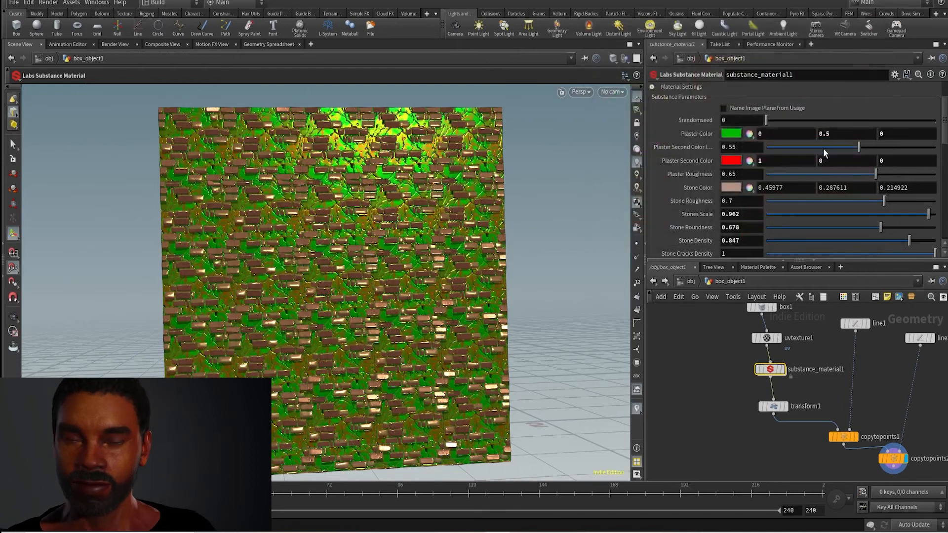
pyautogui.click(729, 188)
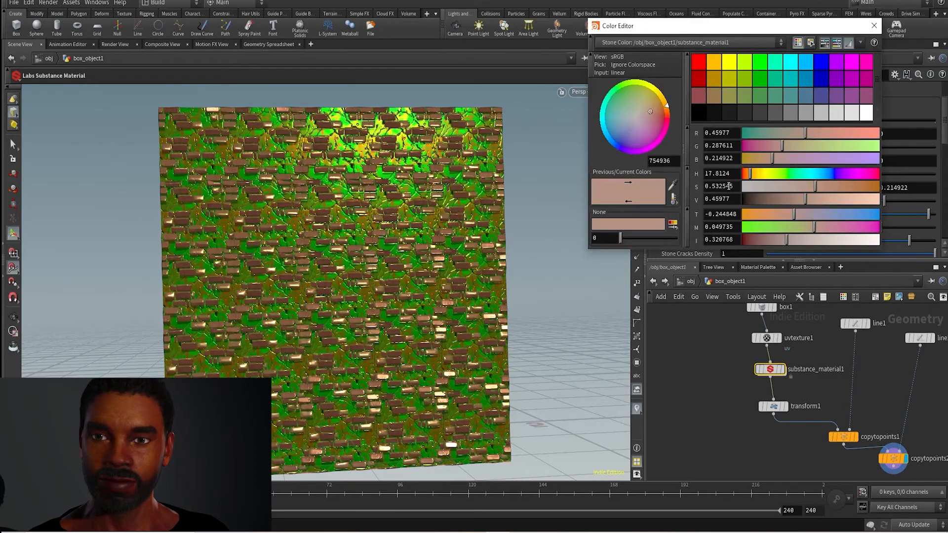
pyautogui.click(768, 79)
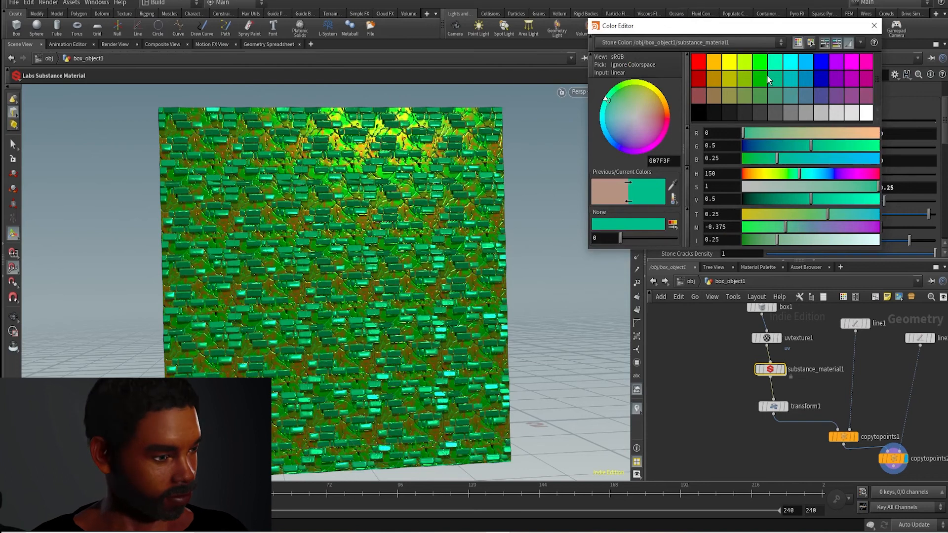
pyautogui.click(874, 26)
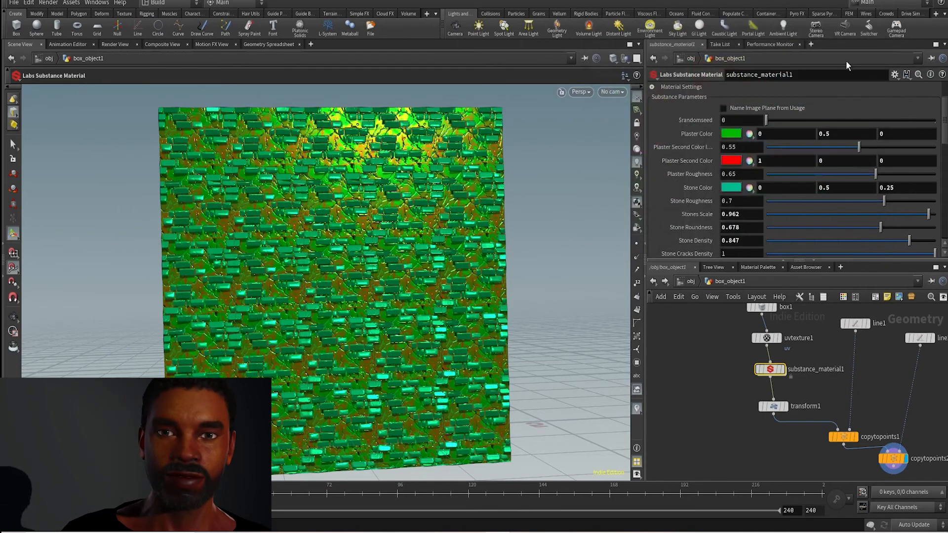
# Step: Scale the UVs of the uvtexture1 node uniformly to 0.985 on all three axes
pyautogui.moveTo(522, 355); pyautogui.dragTo(503, 345)
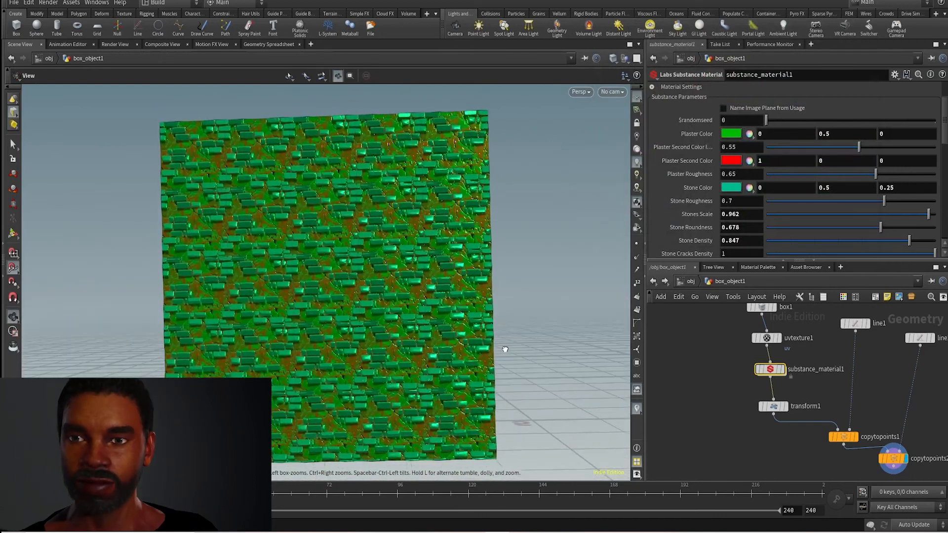
pyautogui.click(766, 338)
pyautogui.moveTo(715, 176); pyautogui.dragTo(637, 214, button='middle')
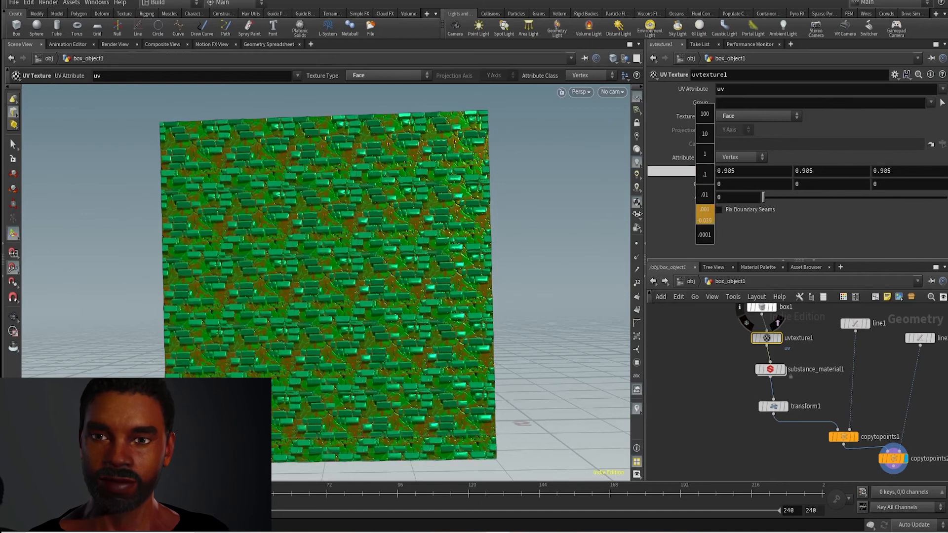
pyautogui.moveTo(600, 241)
pyautogui.keyDown('alt'); pyautogui.mouseDown()
pyautogui.moveTo(615, 246)
pyautogui.moveTo(620, 235)
pyautogui.moveTo(597, 229)
pyautogui.moveTo(601, 178)
pyautogui.moveTo(601, 242)
pyautogui.moveTo(612, 242)
pyautogui.mouseUp(); pyautogui.keyUp('alt')
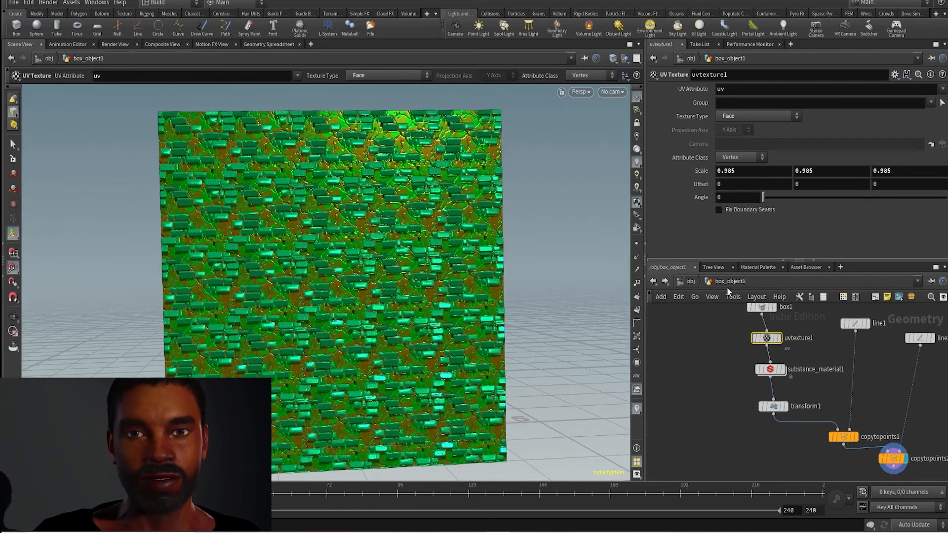
# Step: Go up to the object level, render the recolored brick wall in the Render View, and return to the Scene View
pyautogui.click(665, 281)
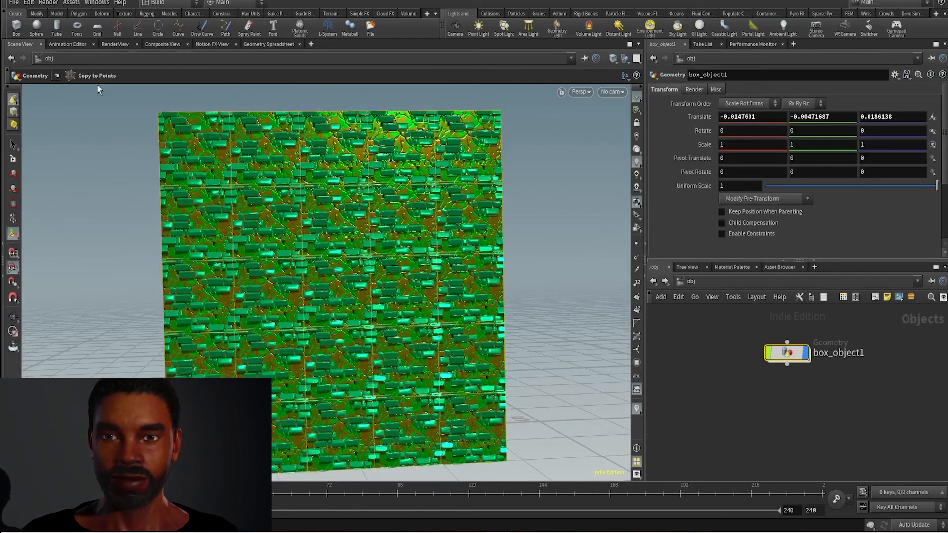
pyautogui.click(114, 45)
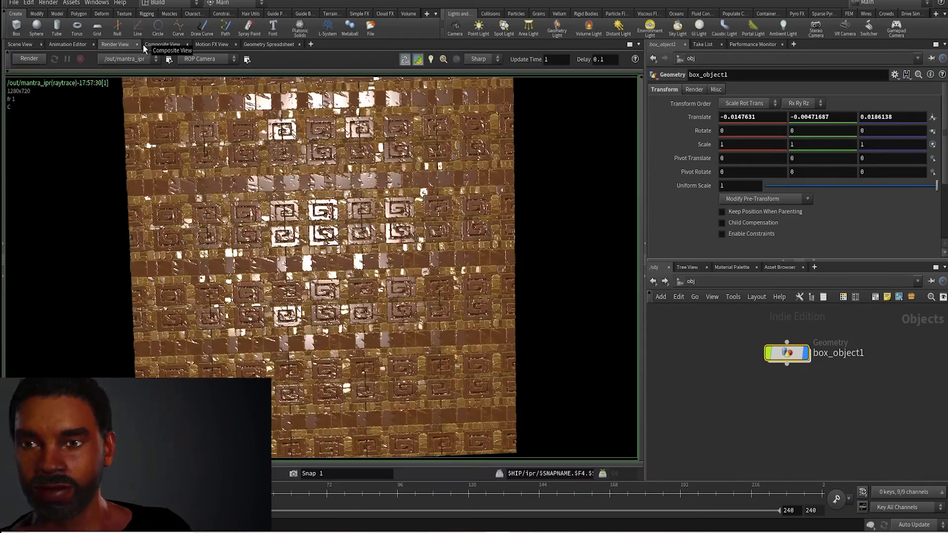
pyautogui.click(35, 59)
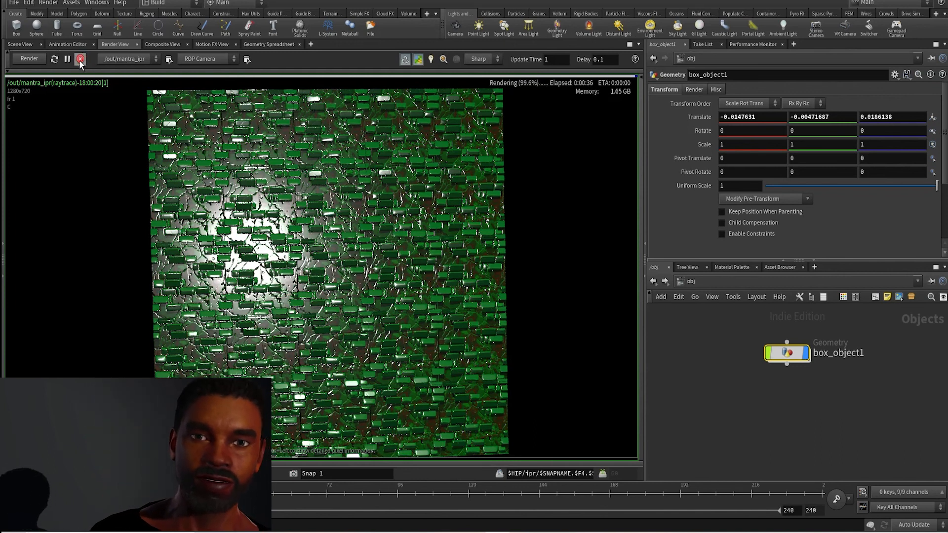
pyautogui.click(20, 44)
pyautogui.keyDown('alt'); pyautogui.moveTo(539, 269); pyautogui.dragTo(572, 307); pyautogui.keyUp('alt')
pyautogui.moveTo(442, 352); pyautogui.dragTo(540, 320, button='middle')
pyautogui.scroll(5, 495, 330)
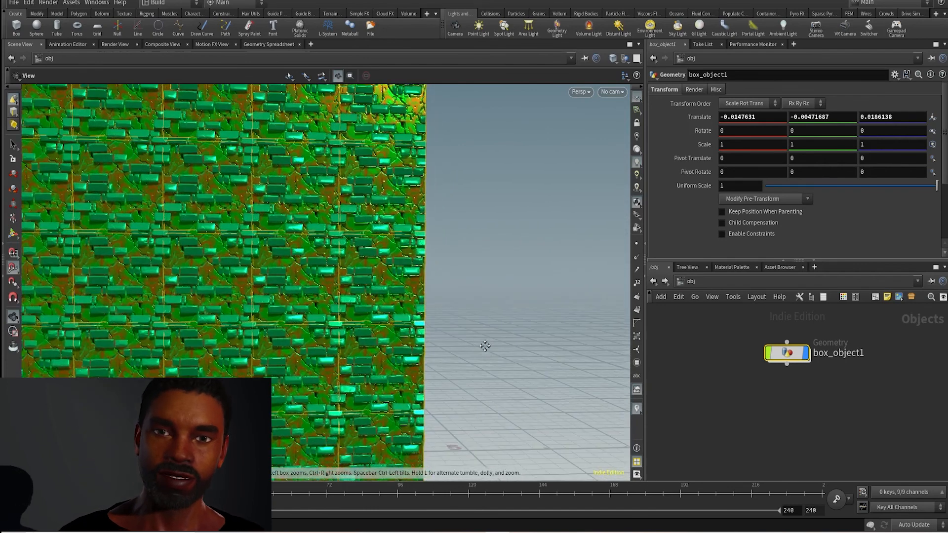
pyautogui.scroll(-5, 592, 365)
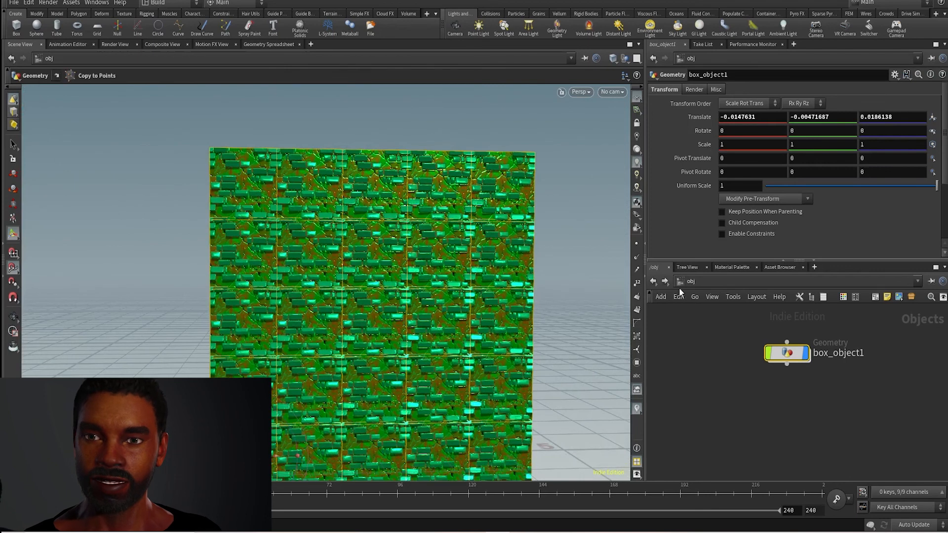